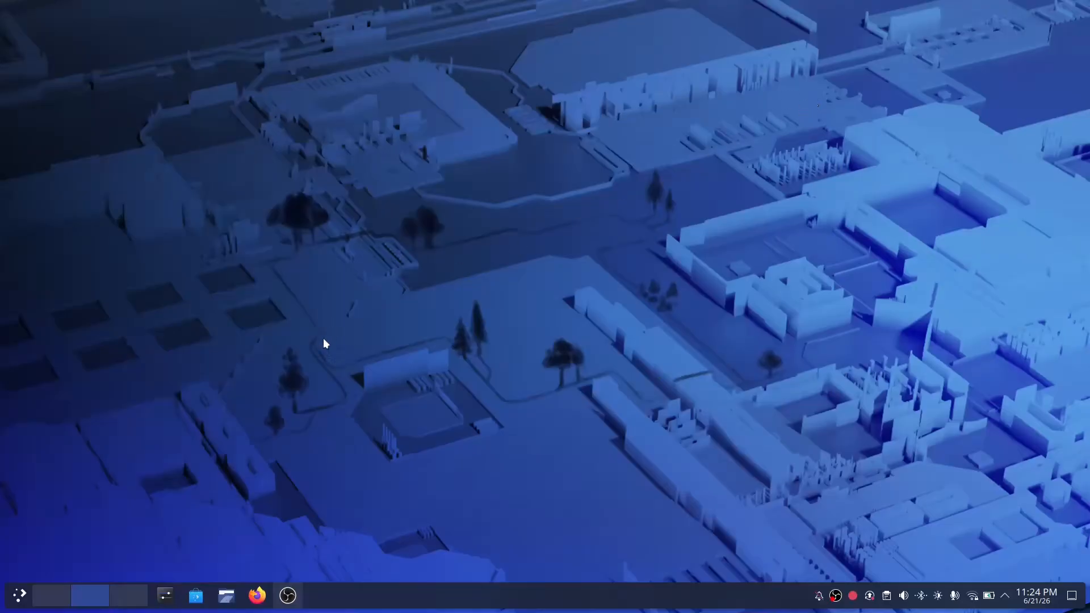
Step: Open System Settings and bring up the catalogue of downloadable global themes
click(176, 594)
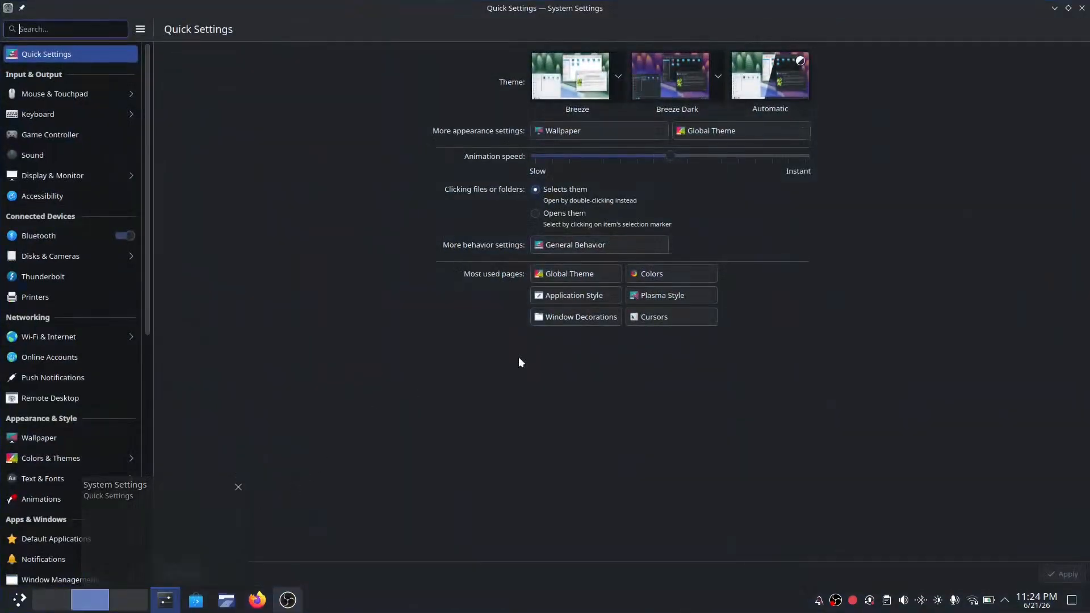
click(778, 133)
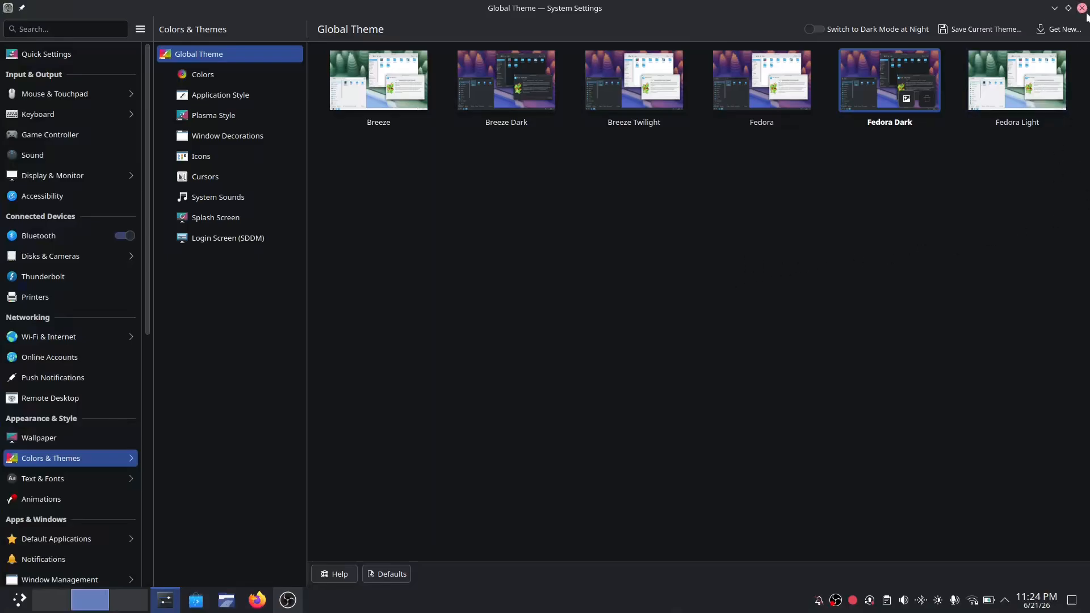
click(1074, 35)
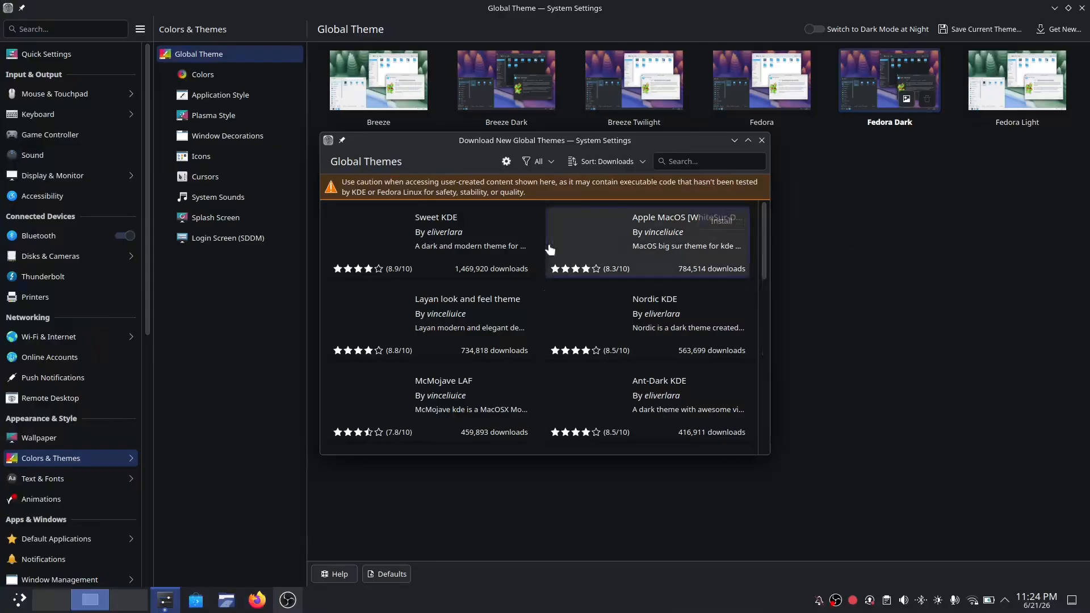
Step: Install the We10XOS-dark global theme from the catalogue, authorising with the account password, and close the download window
scroll(466, 253, down, 3)
scroll(467, 255, down, 6)
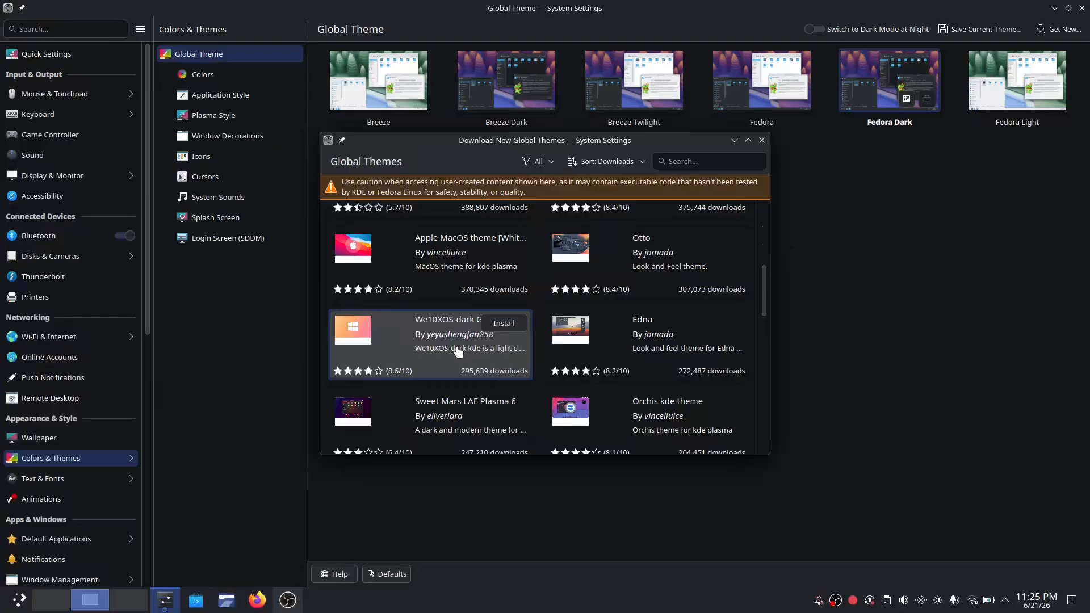
click(498, 322)
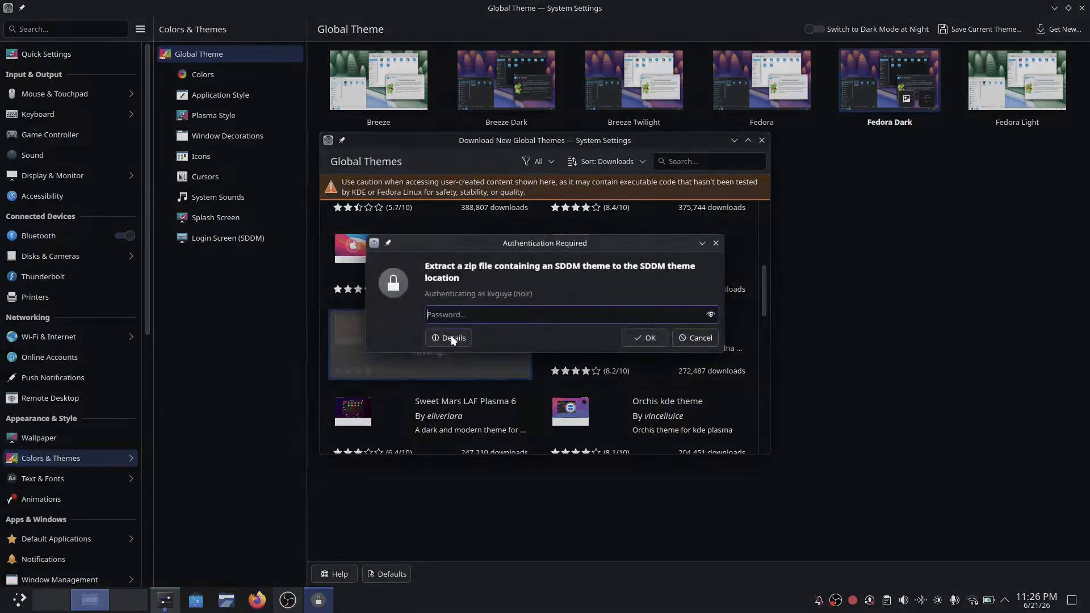
text(•••)
key(Return)
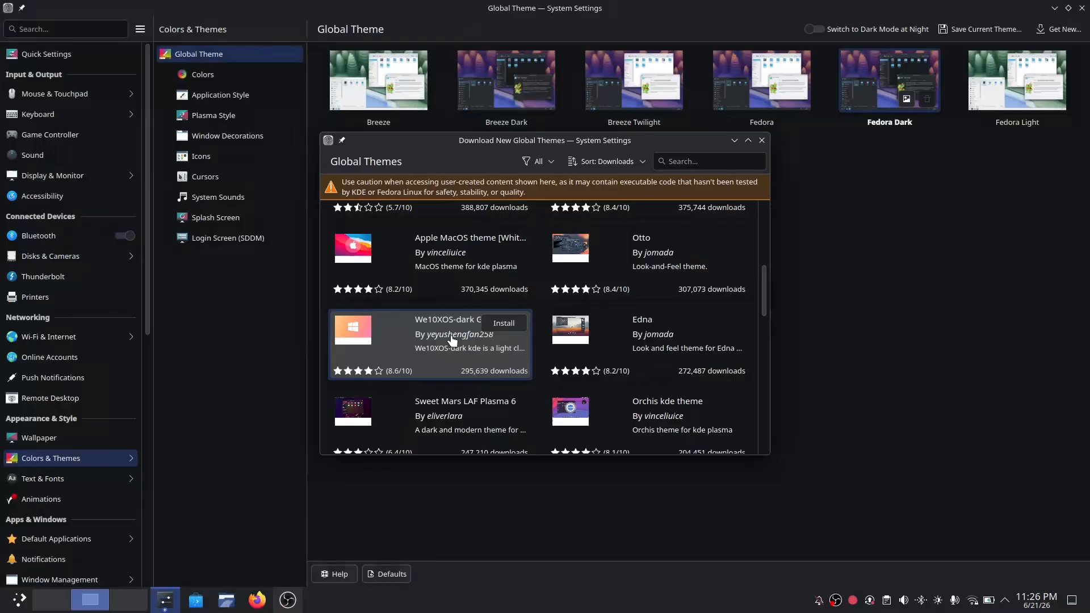
click(451, 339)
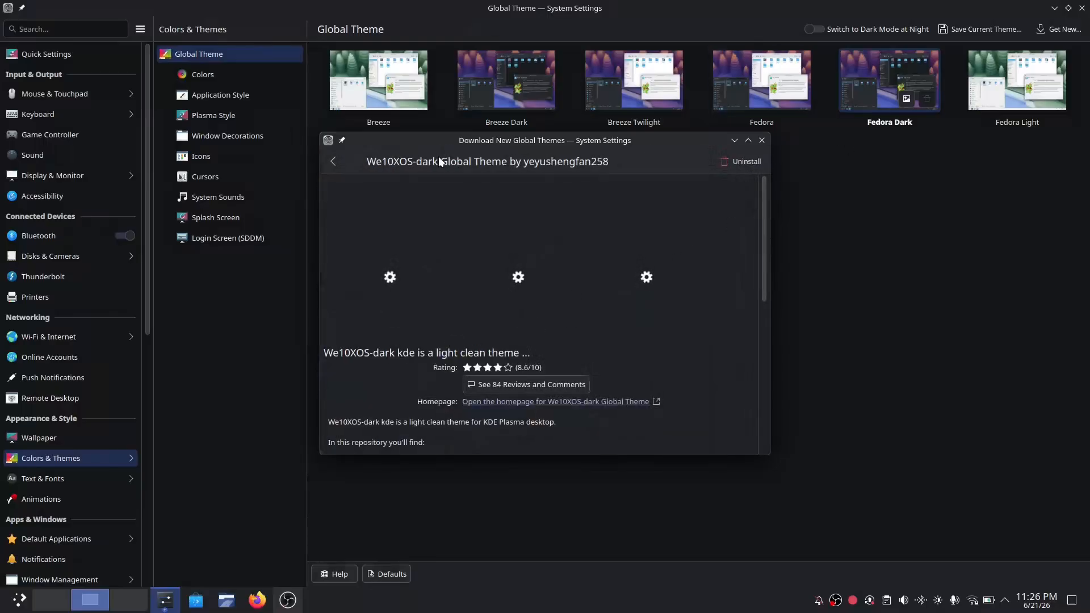
click(333, 162)
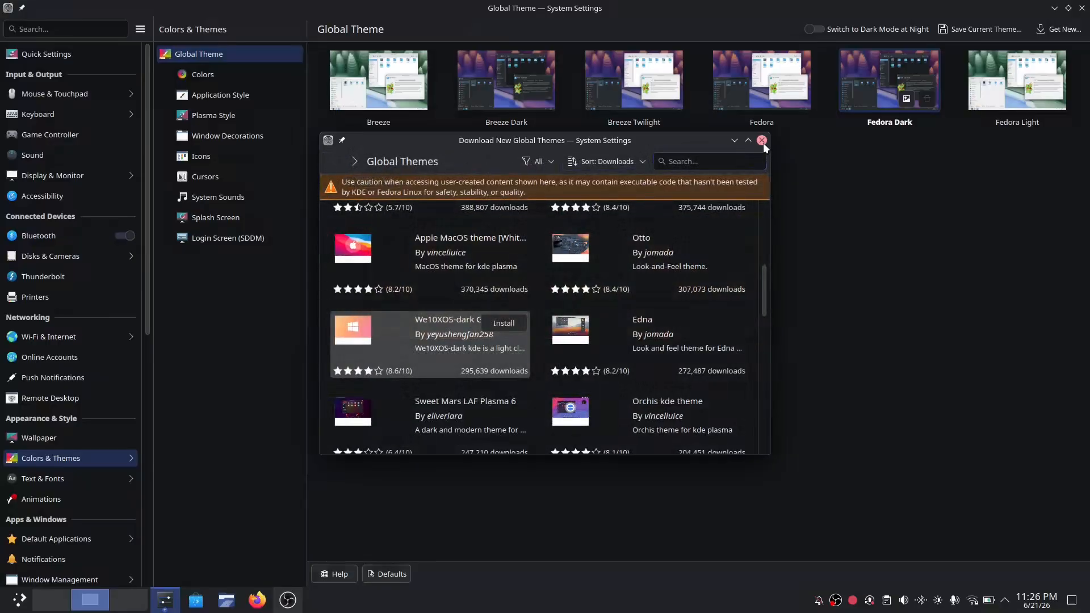
click(762, 141)
Step: Apply the We10XOS-dark global theme with appearance settings only, leaving out the desktop and window layout
click(374, 182)
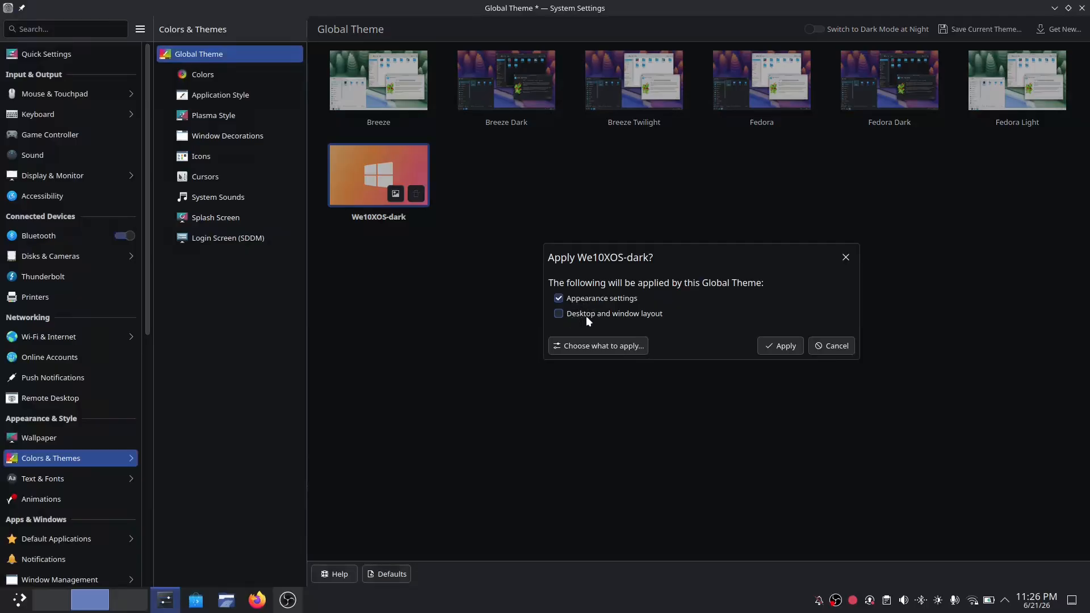
click(560, 315)
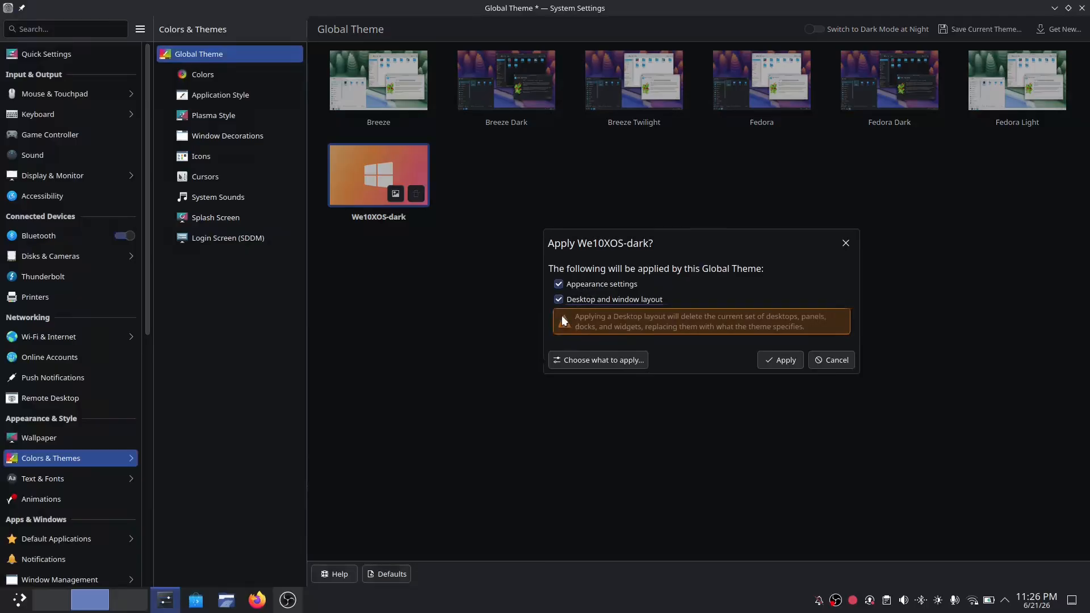
click(560, 301)
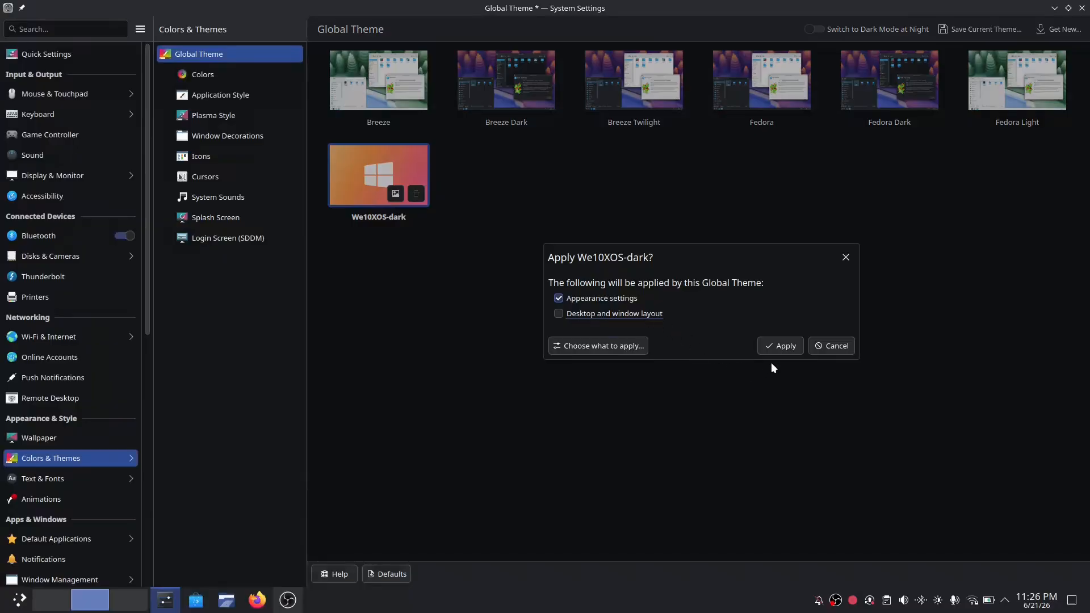
click(783, 350)
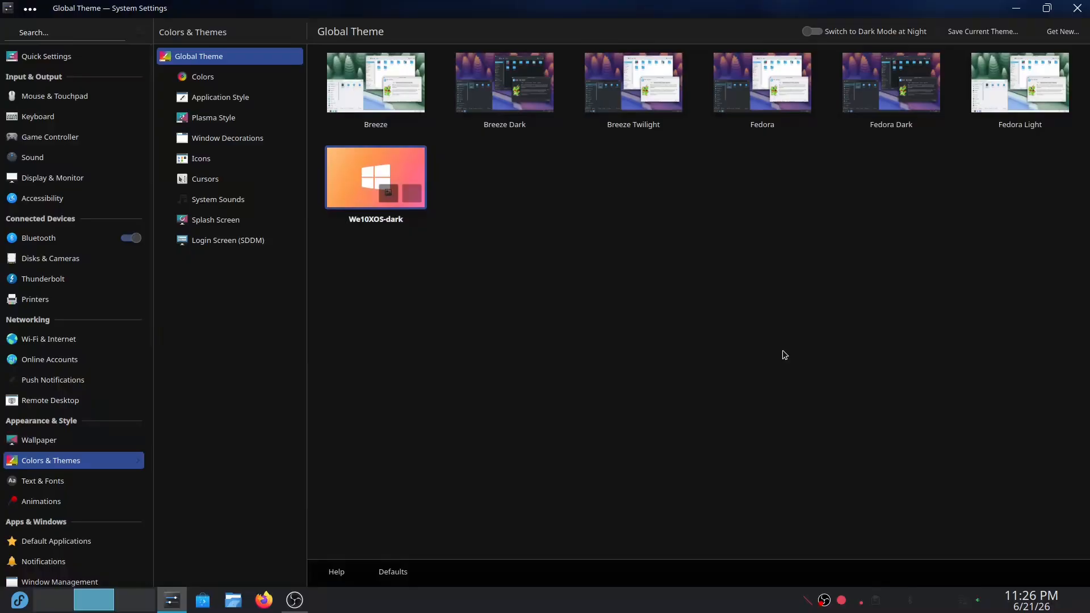
Step: Check the color schemes, and set the application style to kvantum-dark and apply it
click(254, 88)
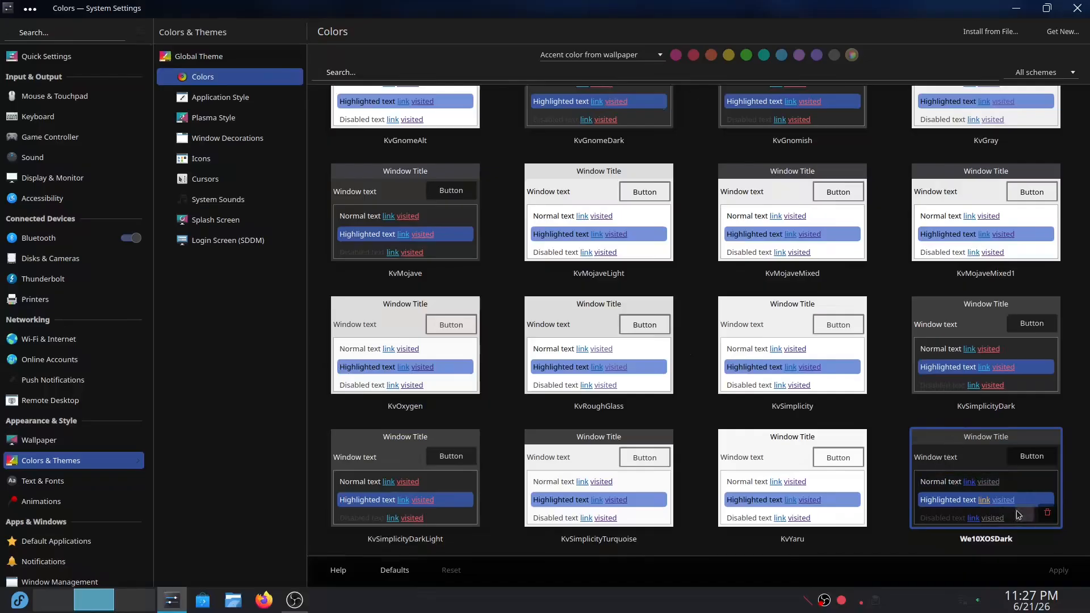
click(248, 104)
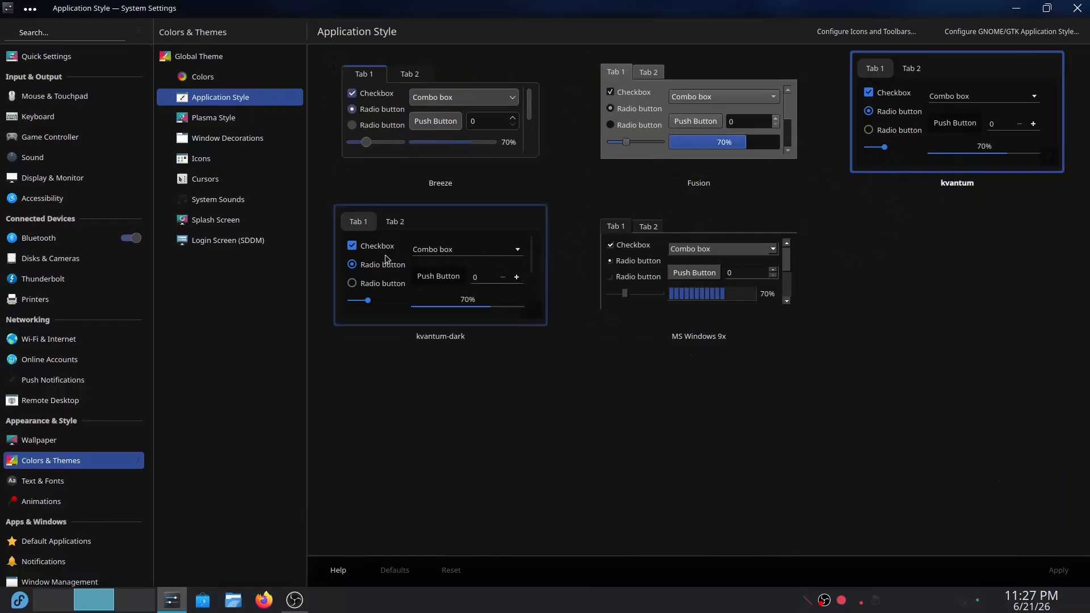
click(433, 278)
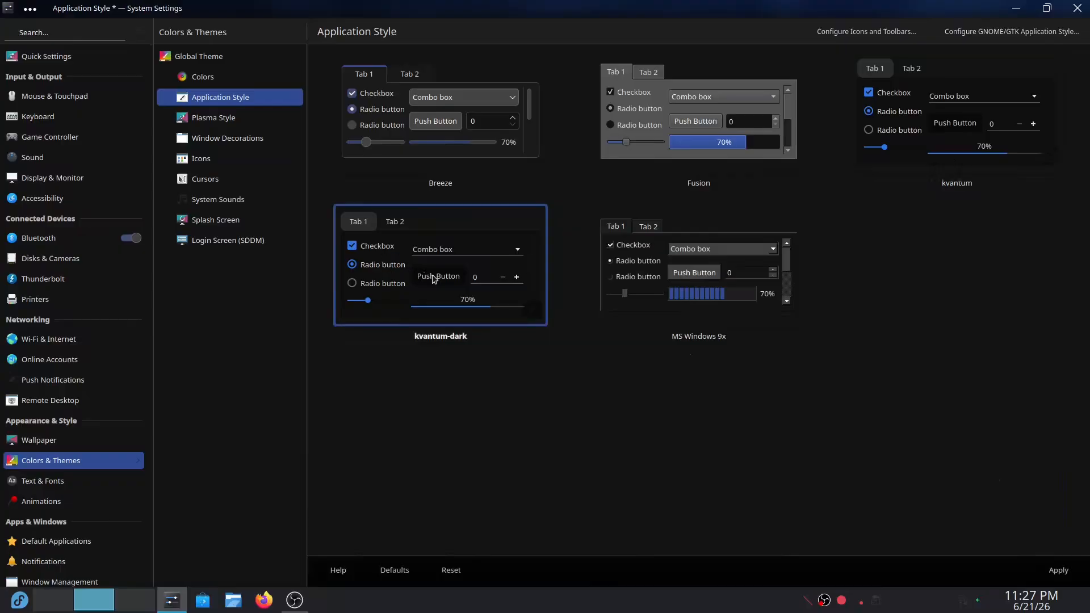
click(1059, 571)
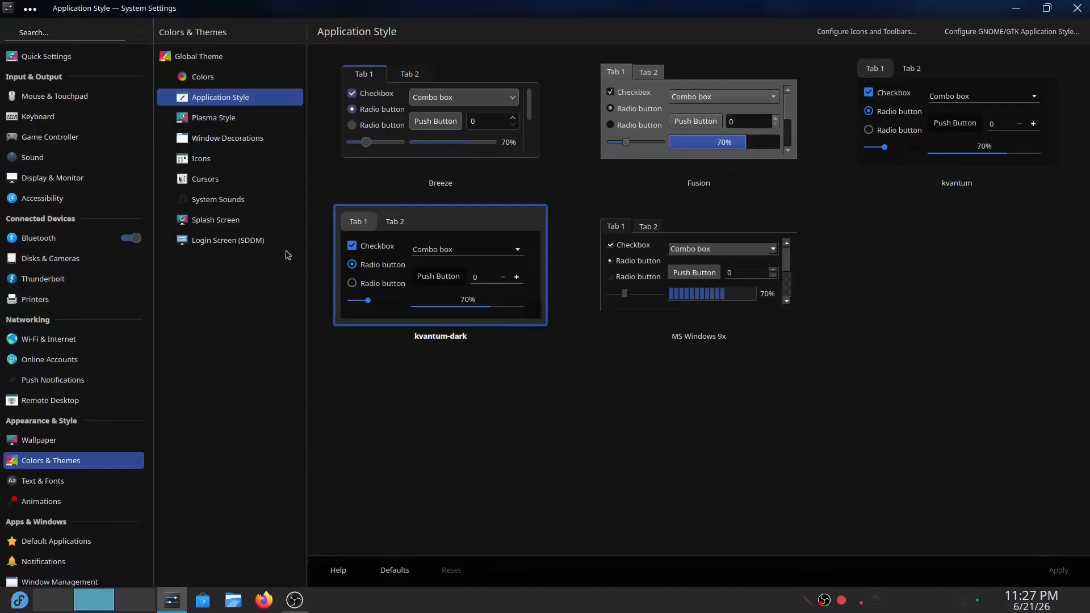
Step: Search the downloadable Plasma styles for "sumac"
click(235, 121)
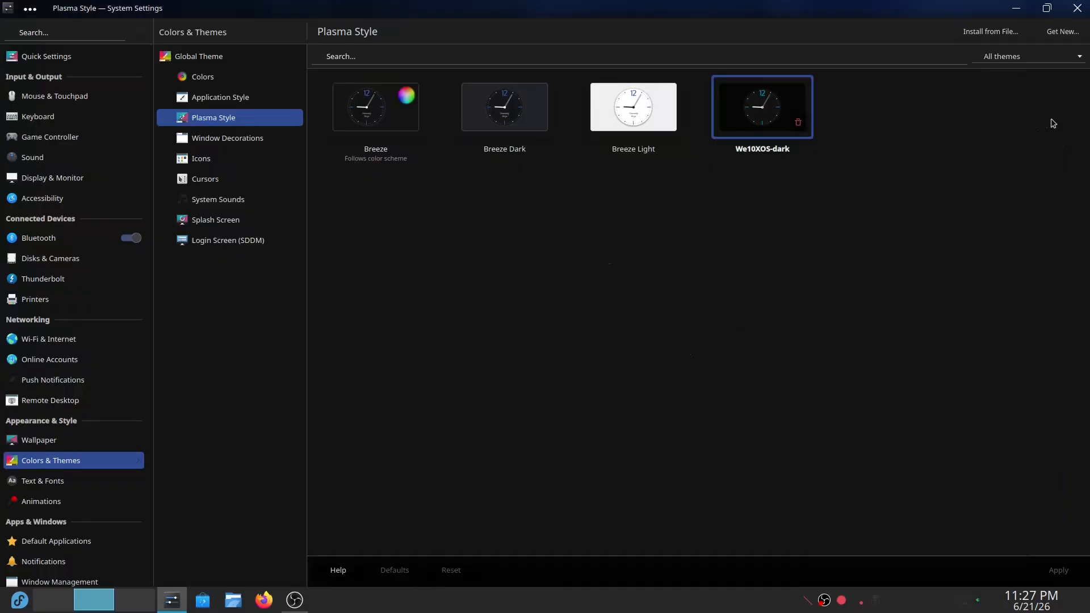
click(1055, 36)
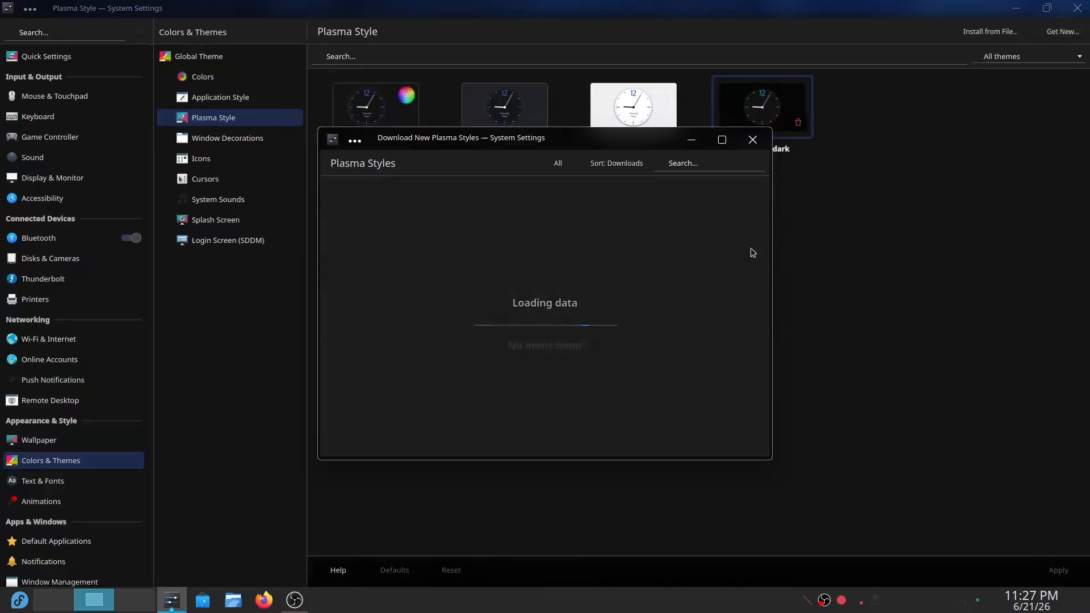
click(698, 168)
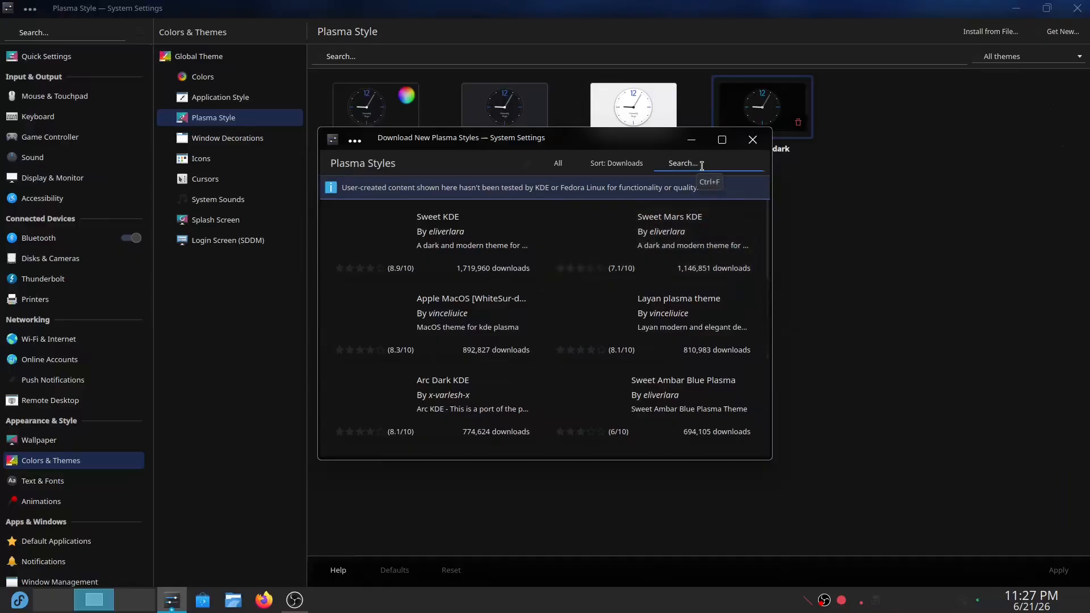
text(s)
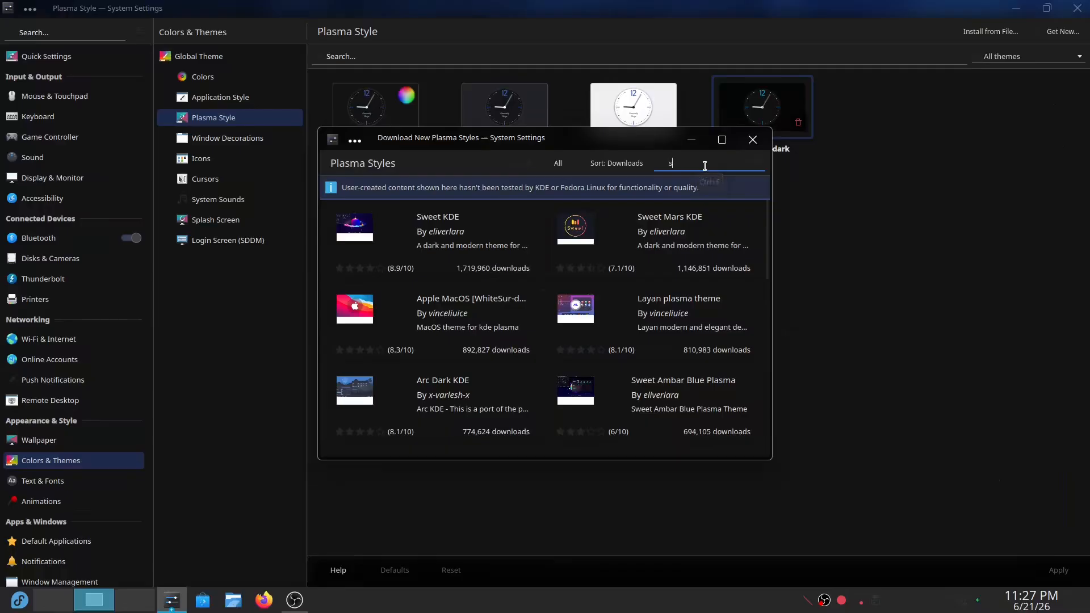
text(umac)
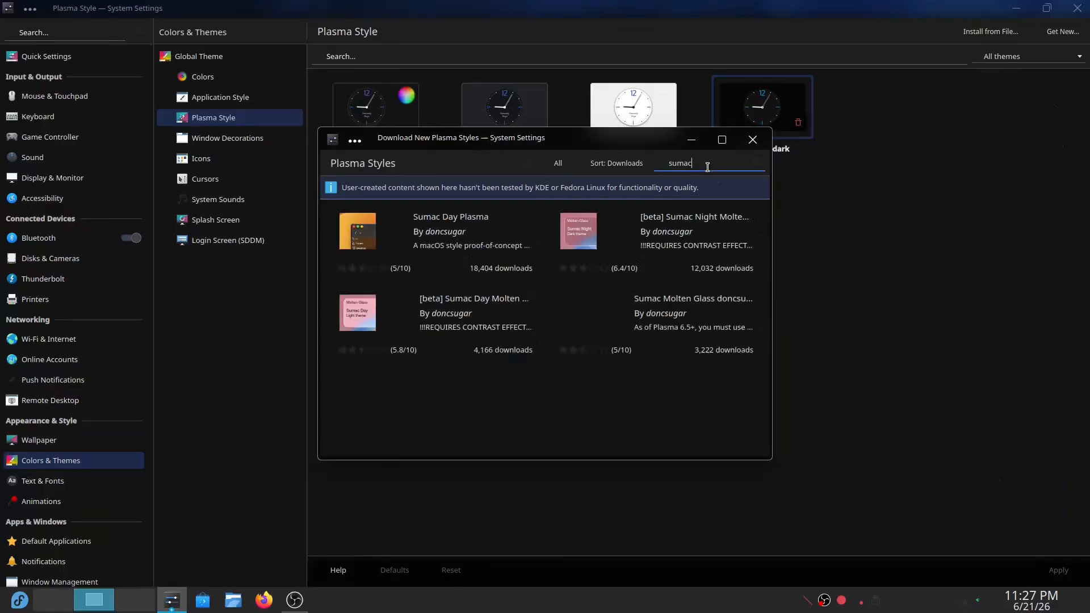
Step: Install the beta Sumac Night Molten Glass Plasma style and apply it to the desktop
mouse_move(399, 223)
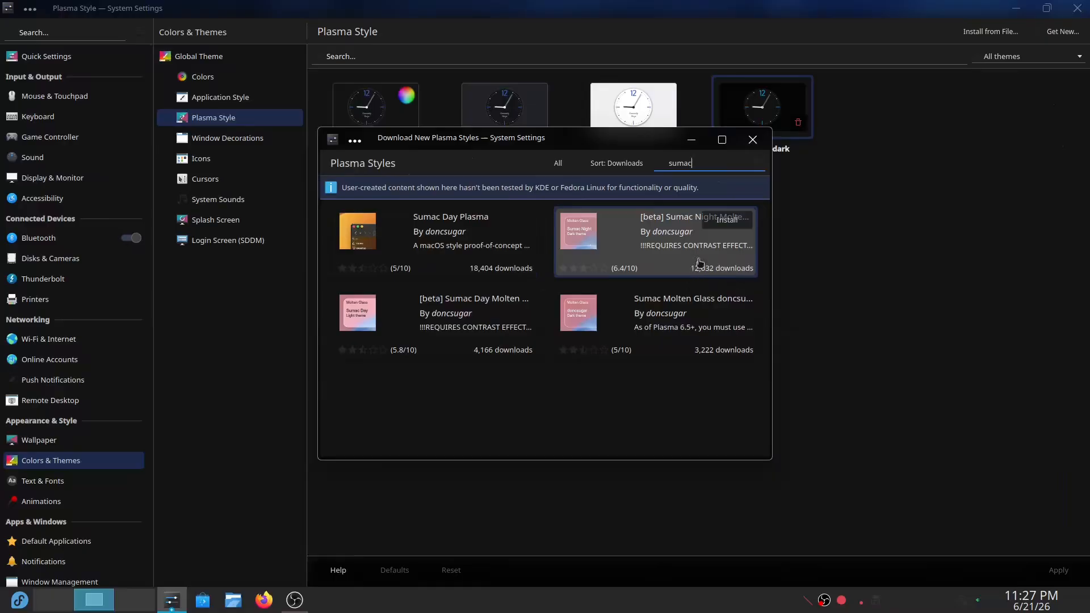
click(731, 227)
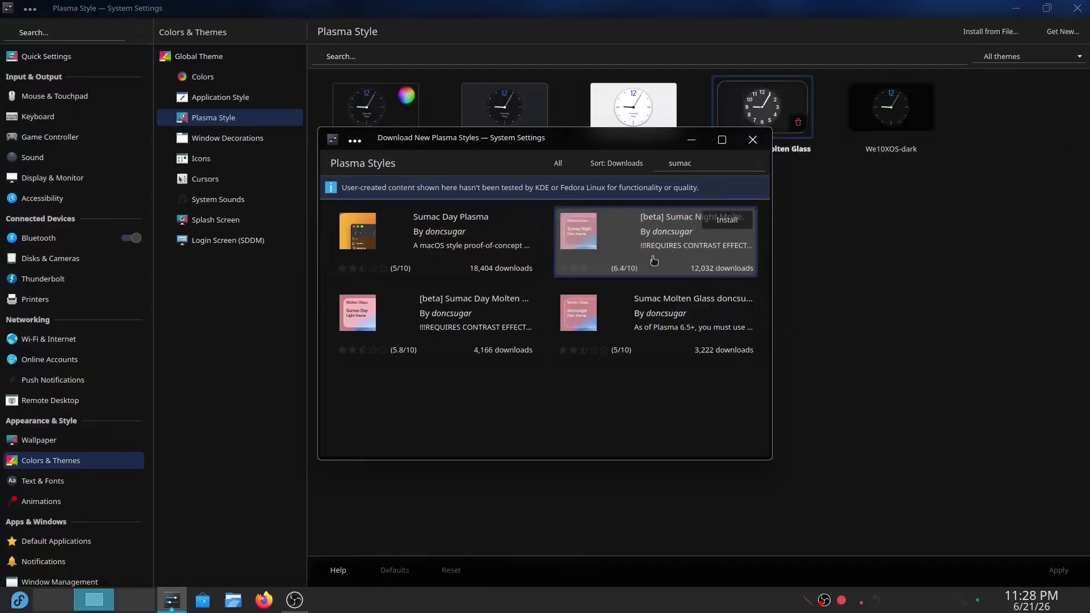
click(752, 139)
click(766, 111)
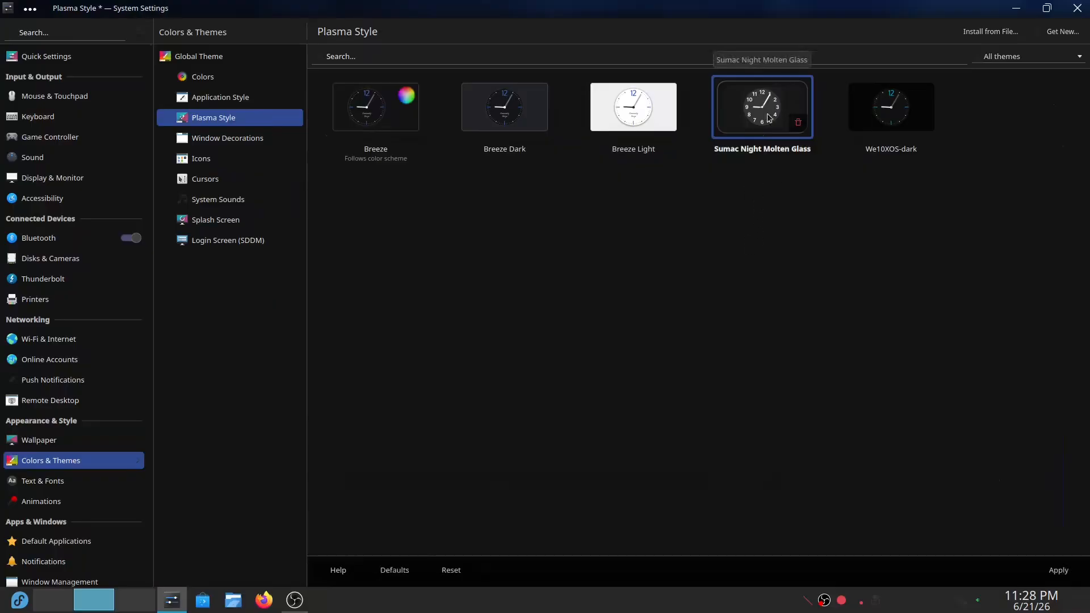
click(1064, 575)
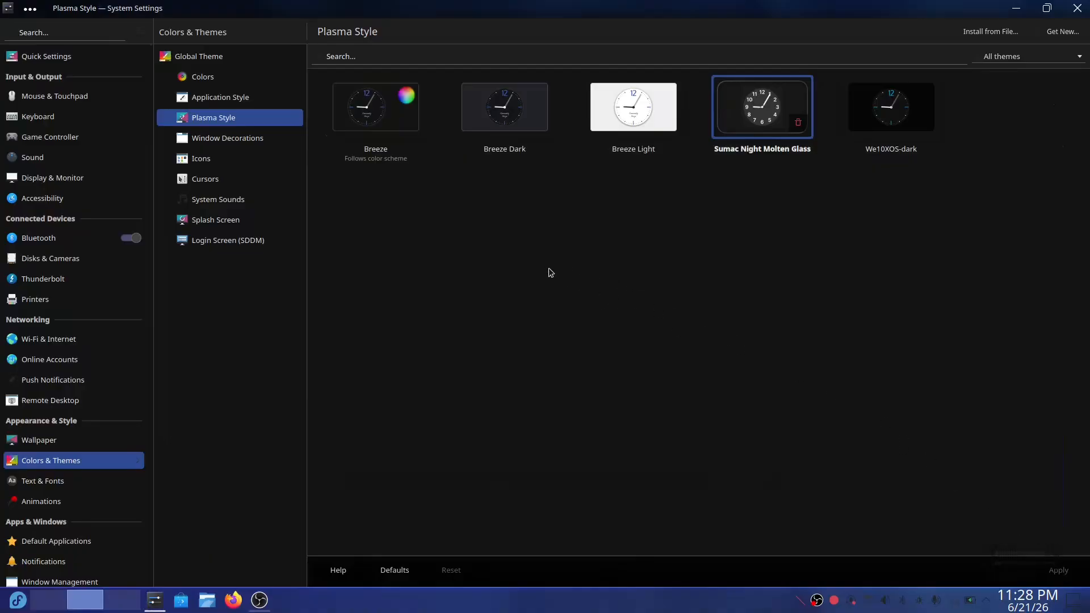
Step: Search the downloadable window decorations for "suma"
click(264, 143)
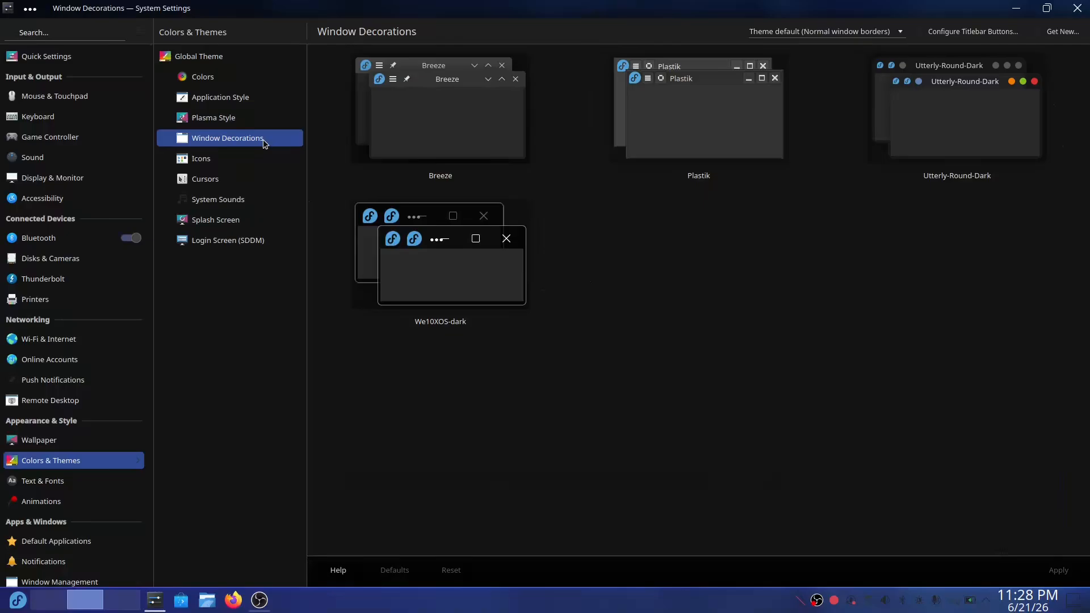
click(1051, 33)
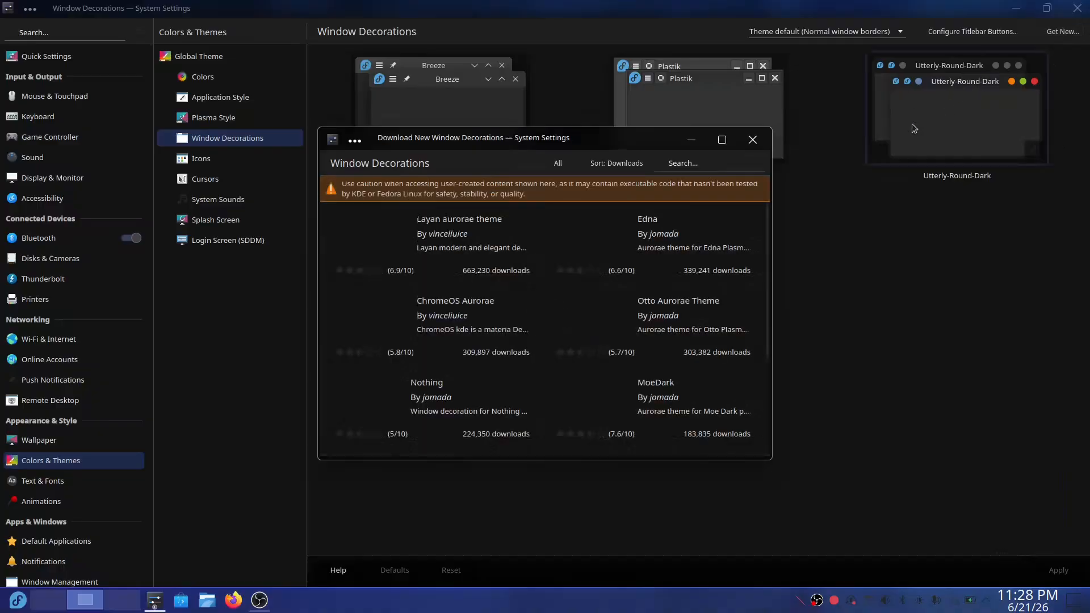
click(705, 164)
text(s)
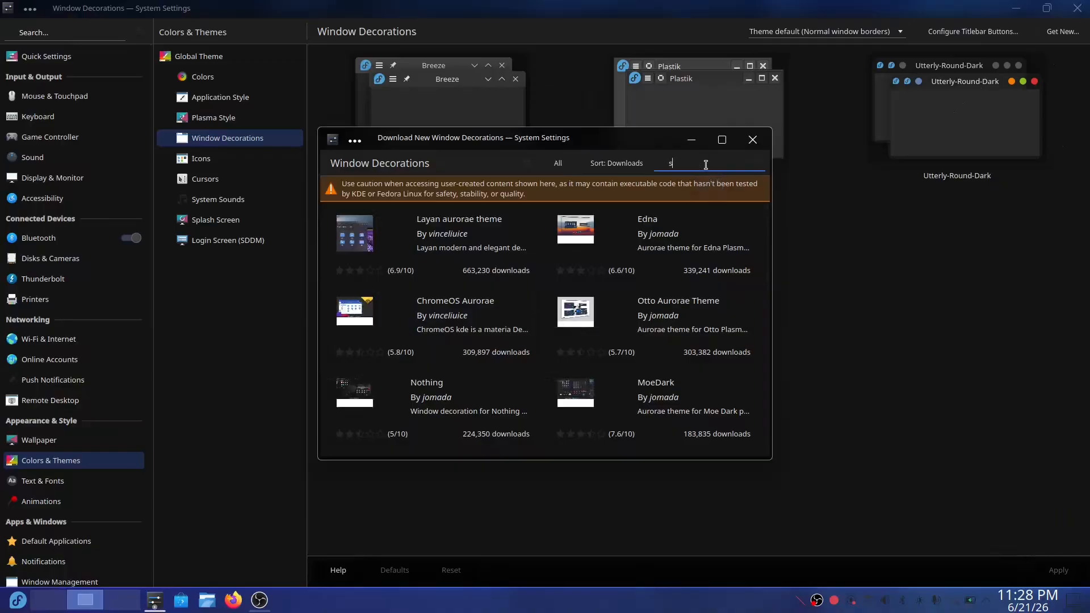
text(ua)
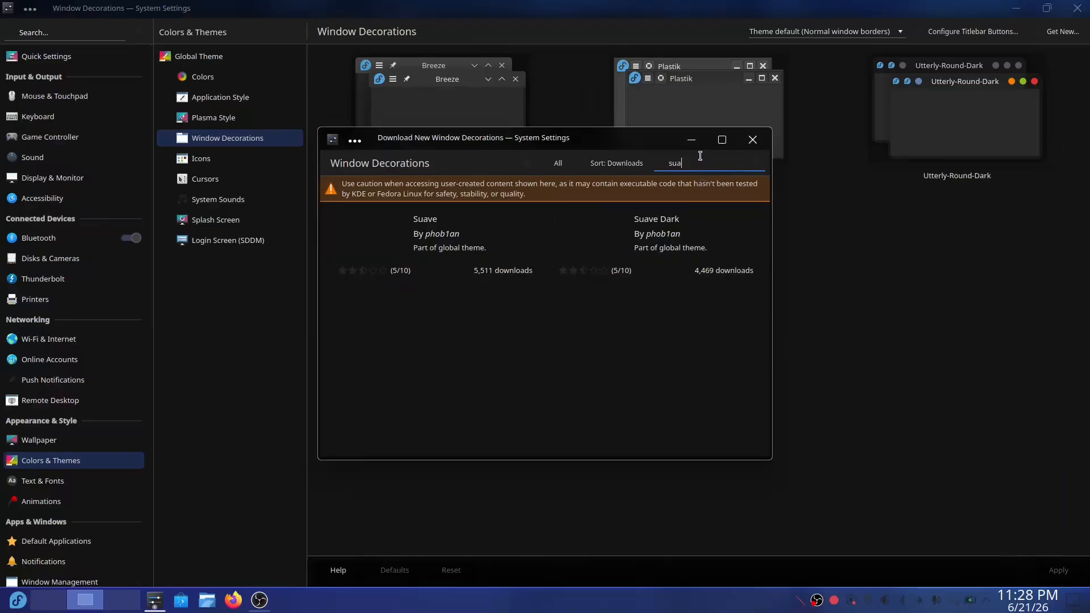
key(BackSpace)
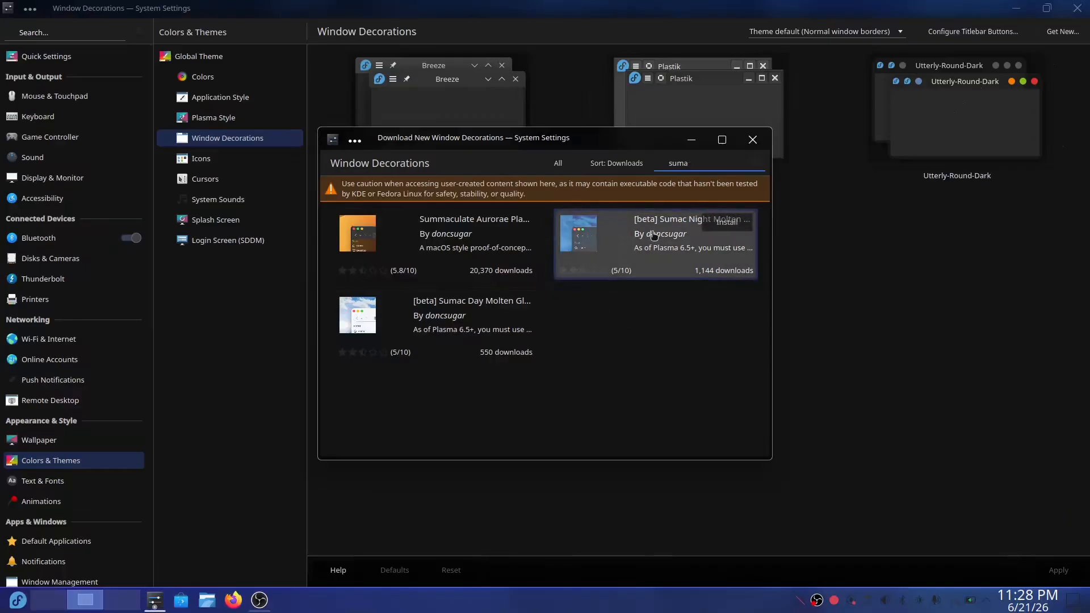
Step: Install the beta Sumac Night Molten Glass window decorations and apply the Sumac Night Molten Glass Blur variant
click(733, 227)
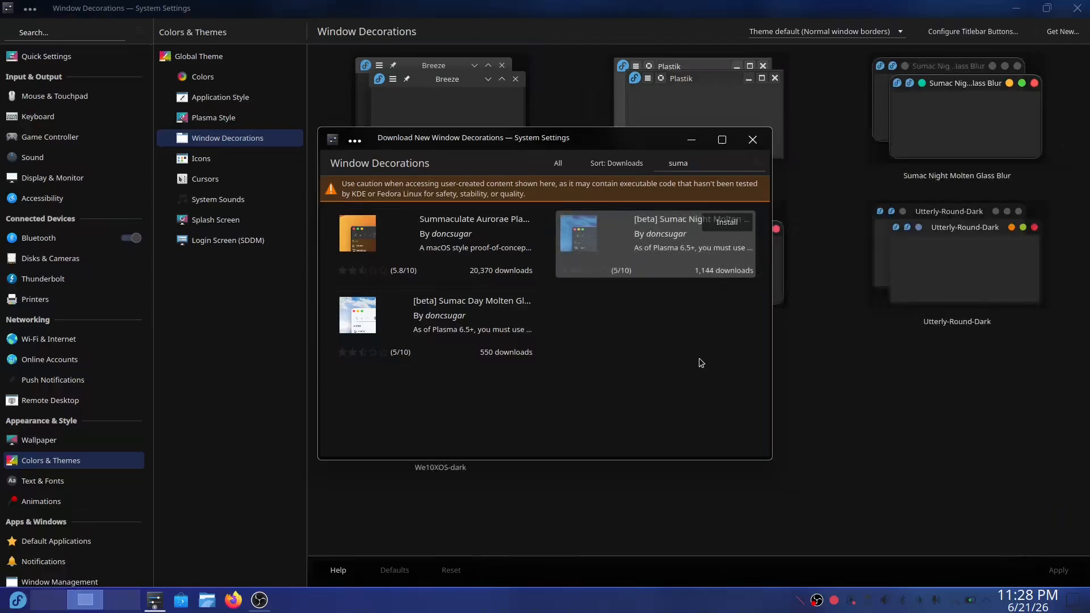
click(753, 141)
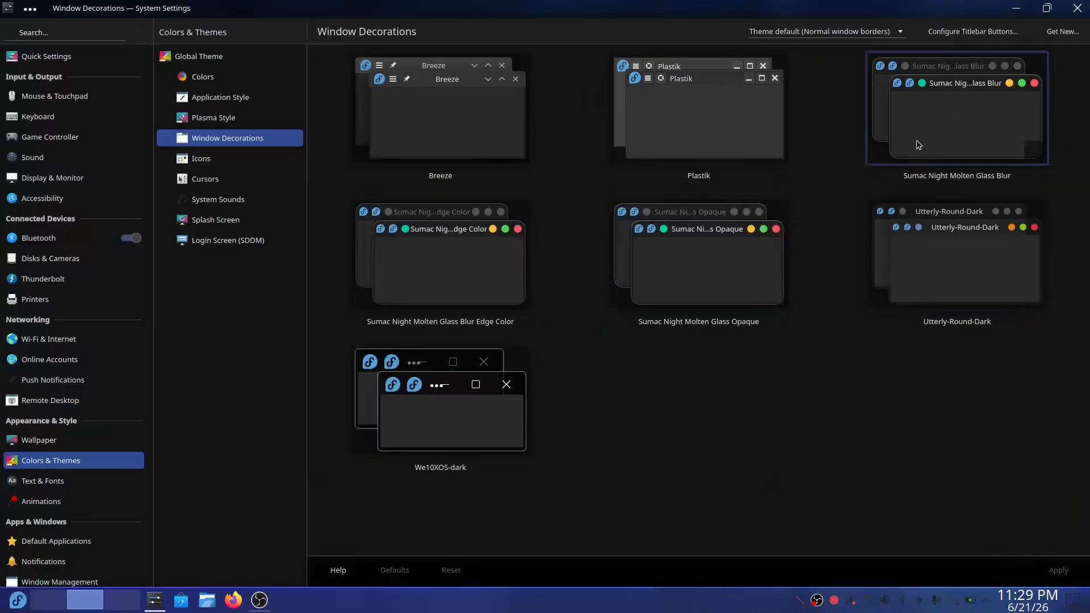
click(972, 129)
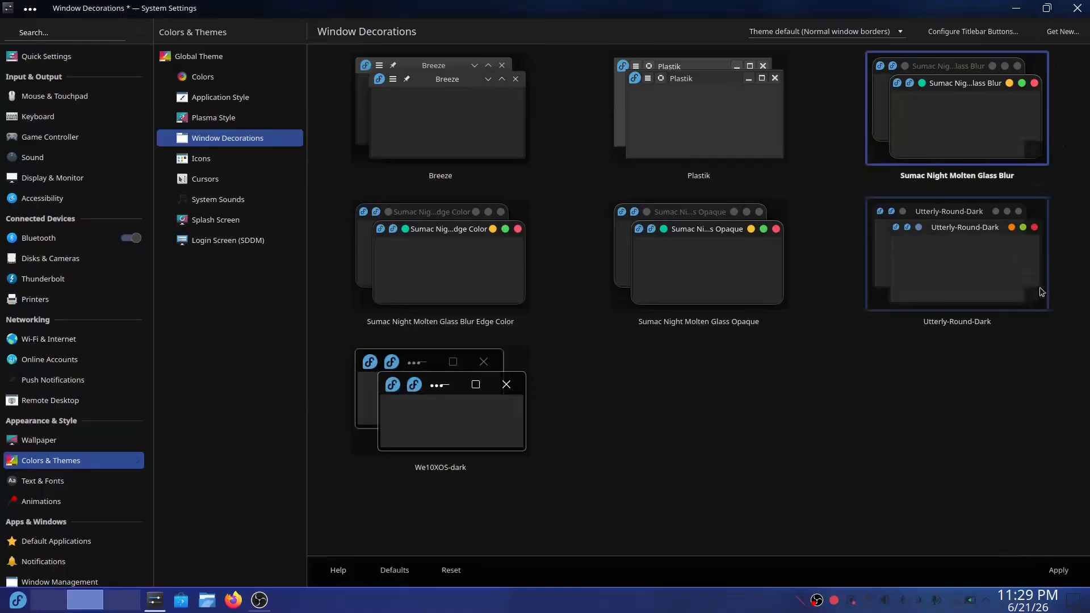
click(1059, 571)
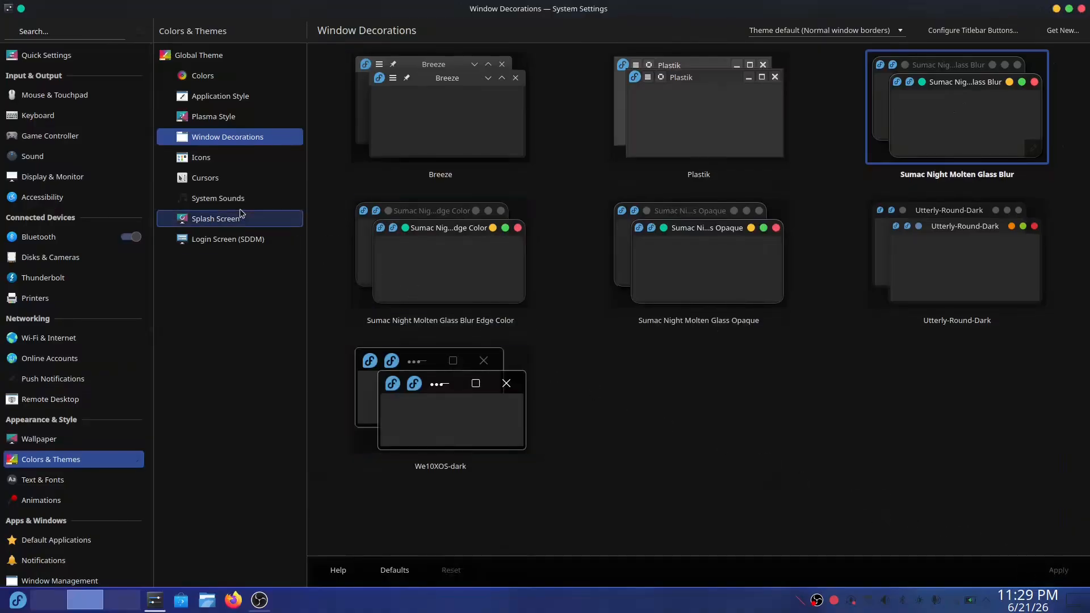
Step: Search the downloadable icon themes for "yet"
click(247, 166)
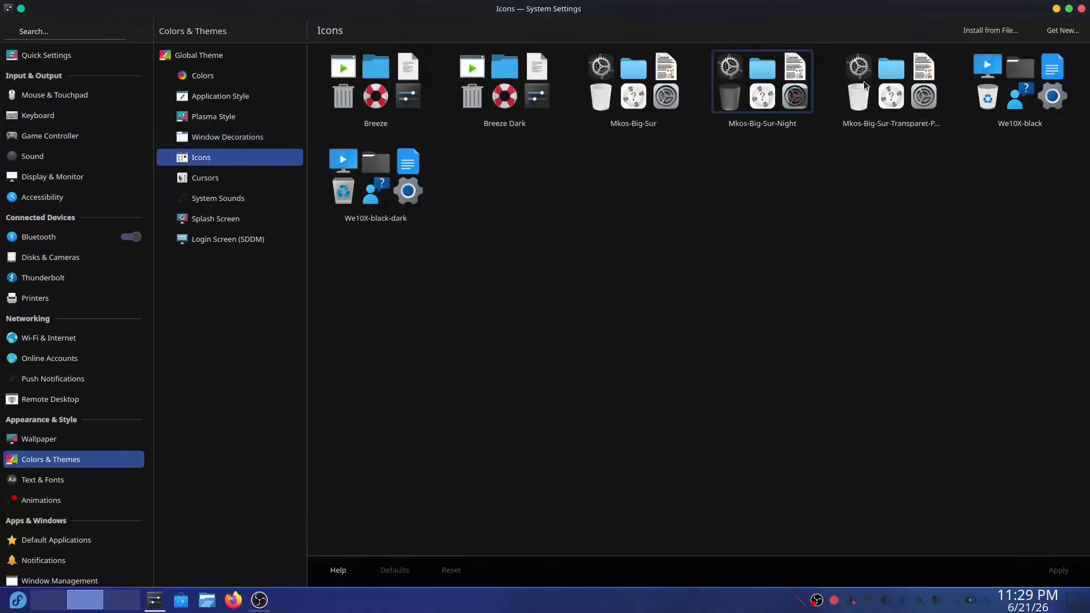
click(1062, 30)
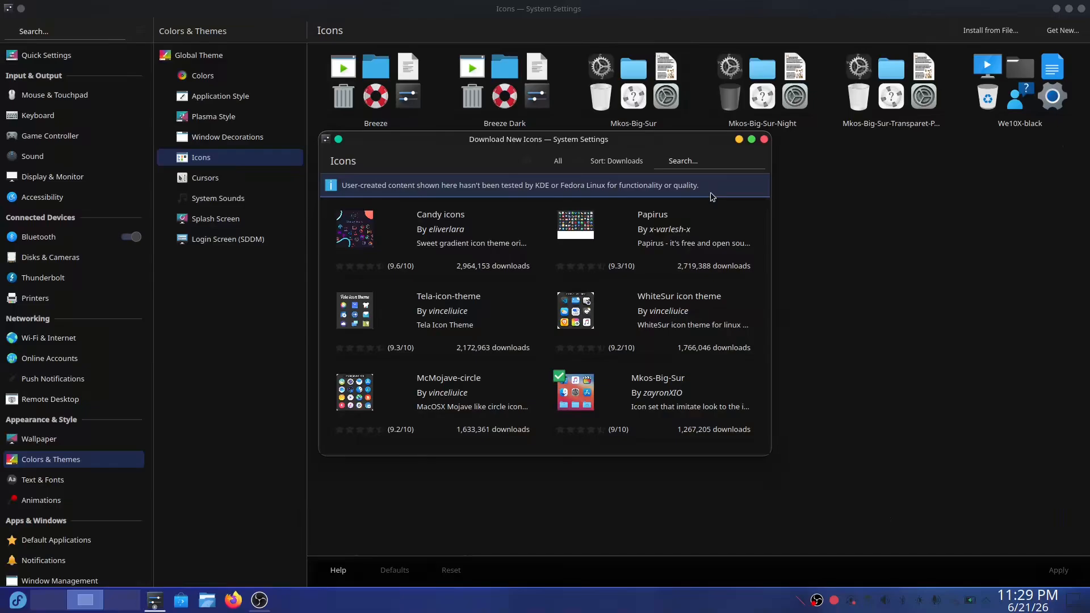
click(698, 162)
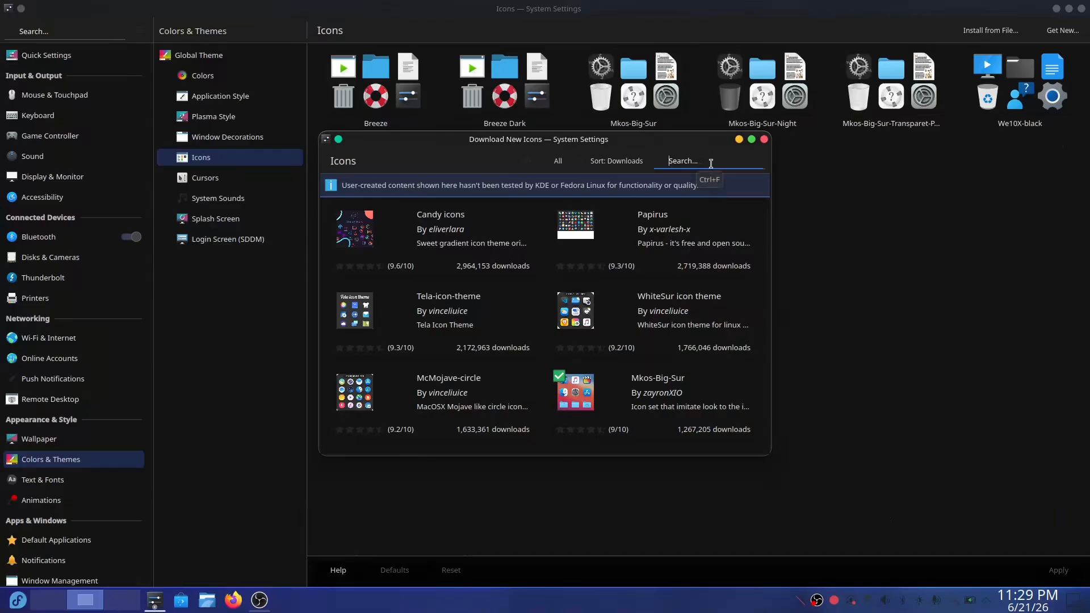
text(yet)
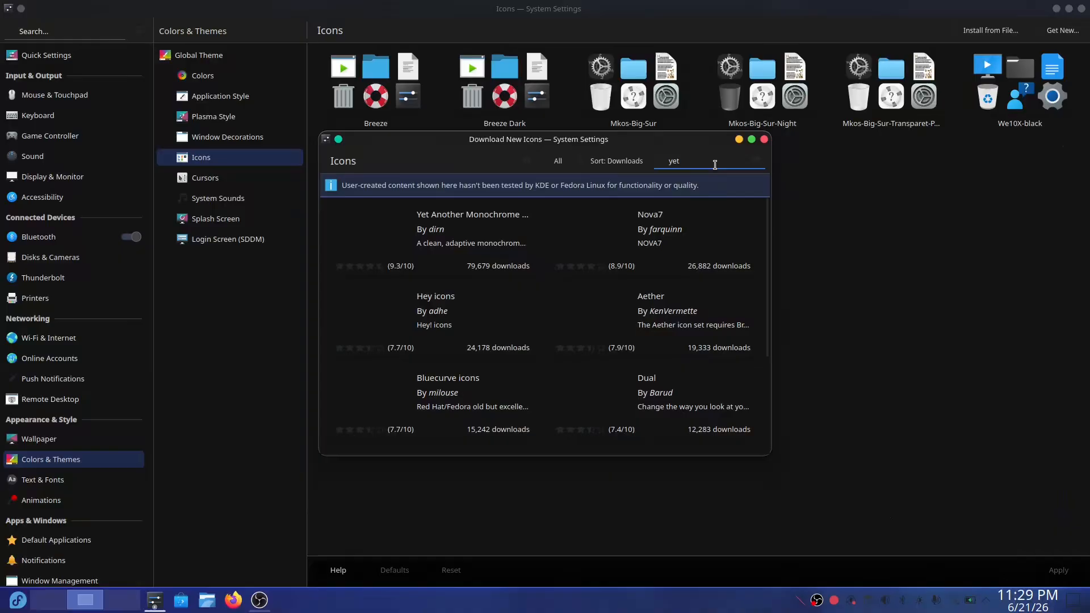
Step: Install the yet-another-monochrome-icon-set icon theme and apply it to the desktop
mouse_move(348, 256)
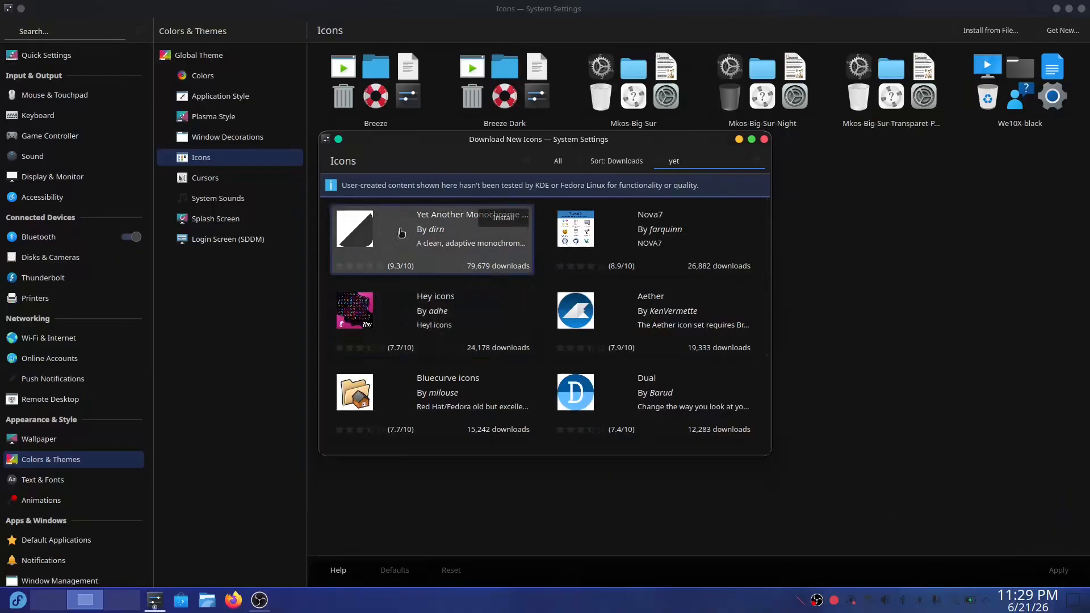
click(514, 220)
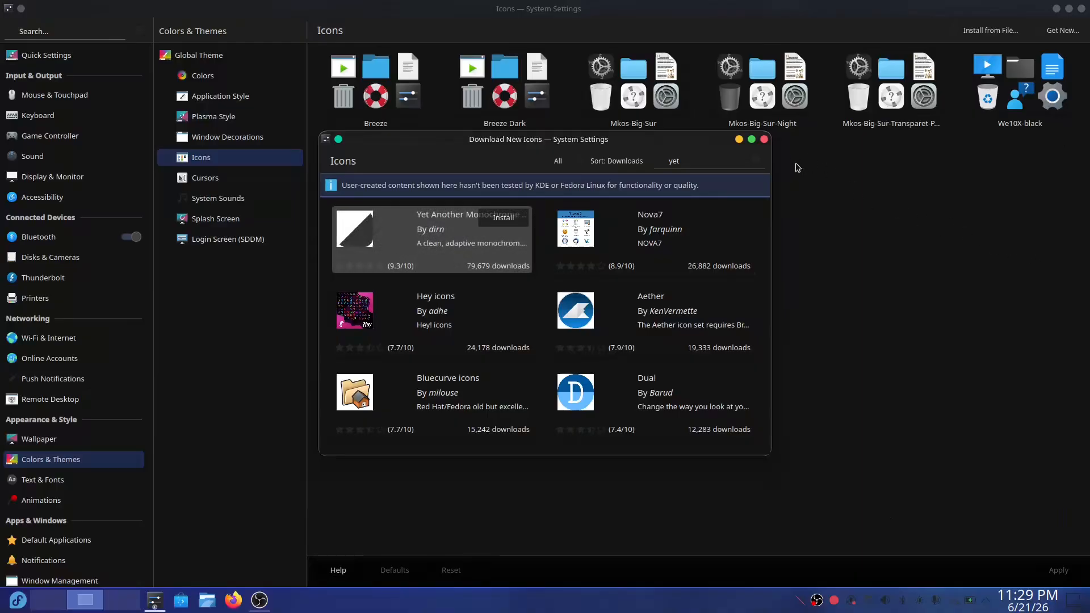
click(764, 140)
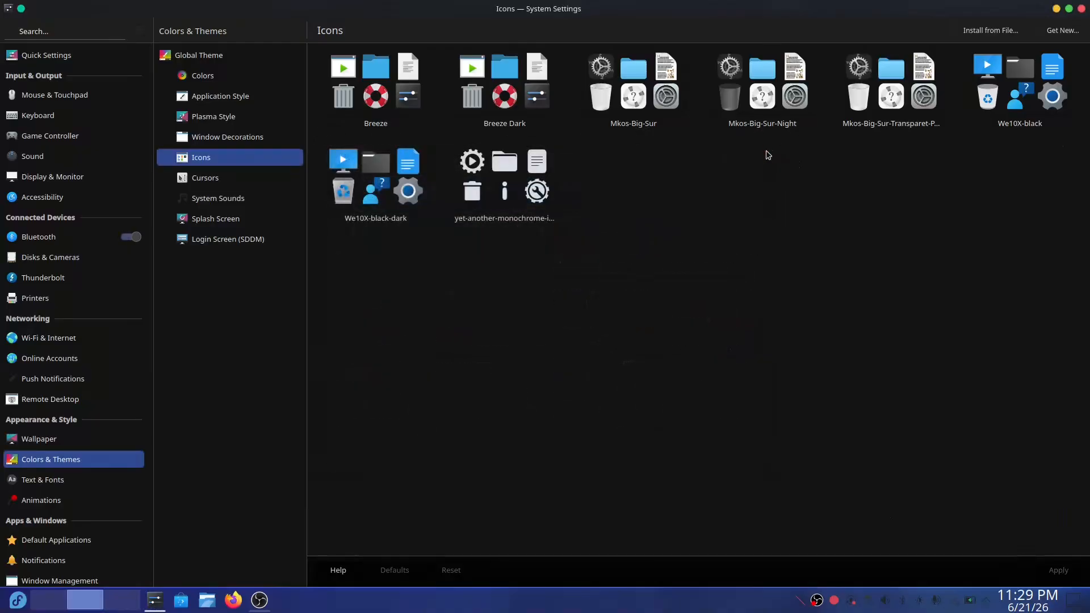
click(482, 197)
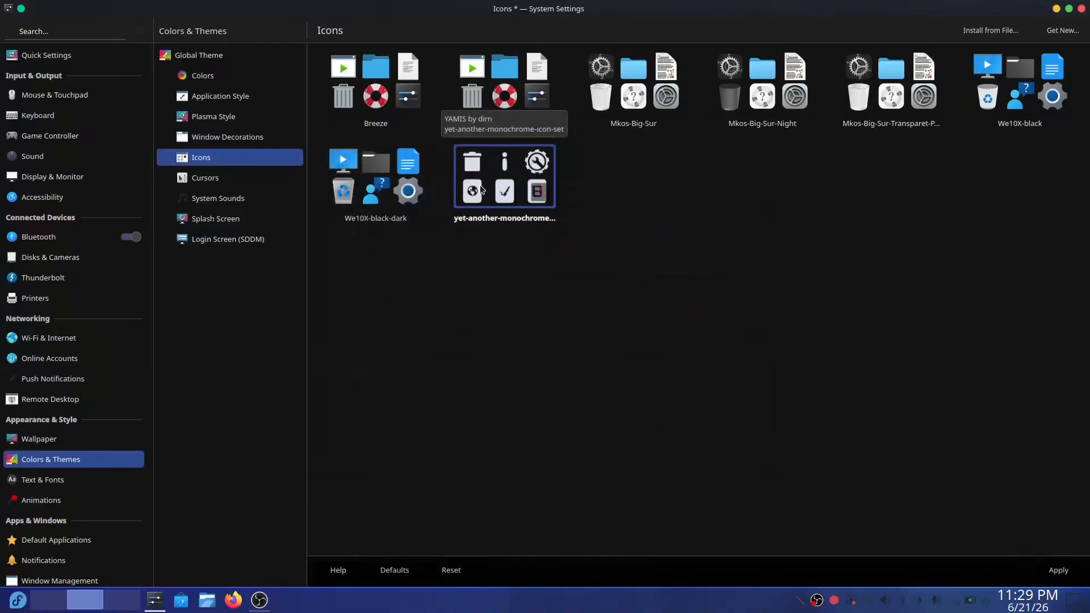
click(1057, 570)
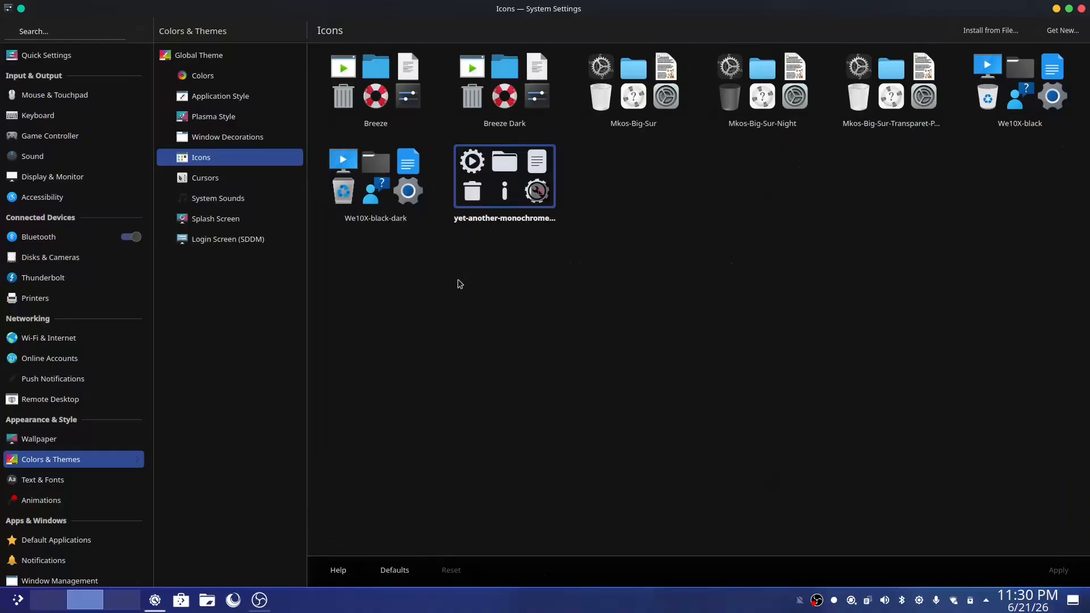
Step: Apply the Endeavour Lightbulb splash screen after checking the cursor and system sound themes
click(239, 180)
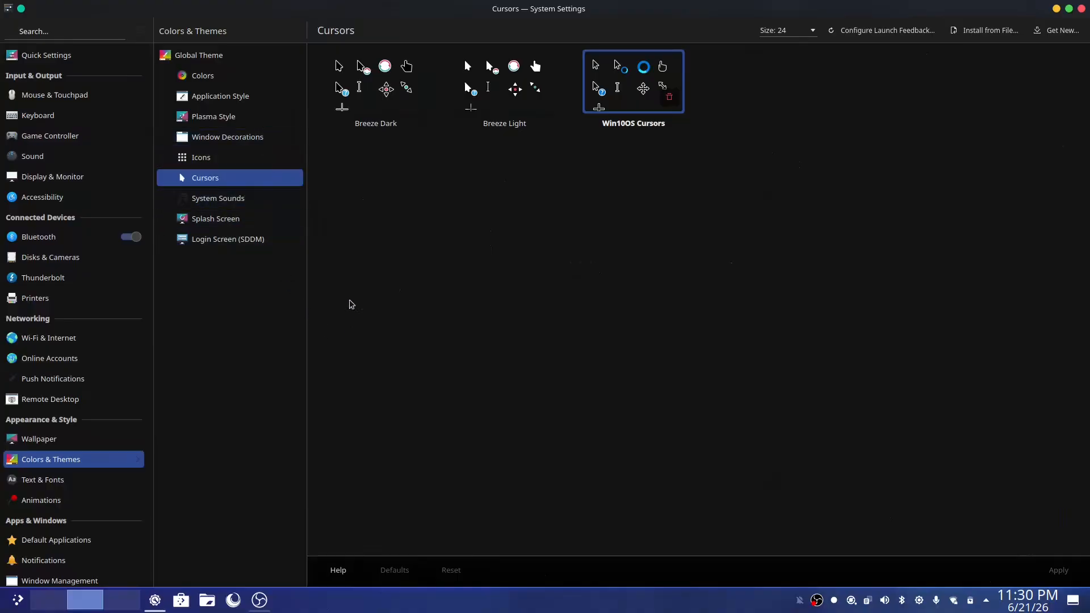
click(250, 195)
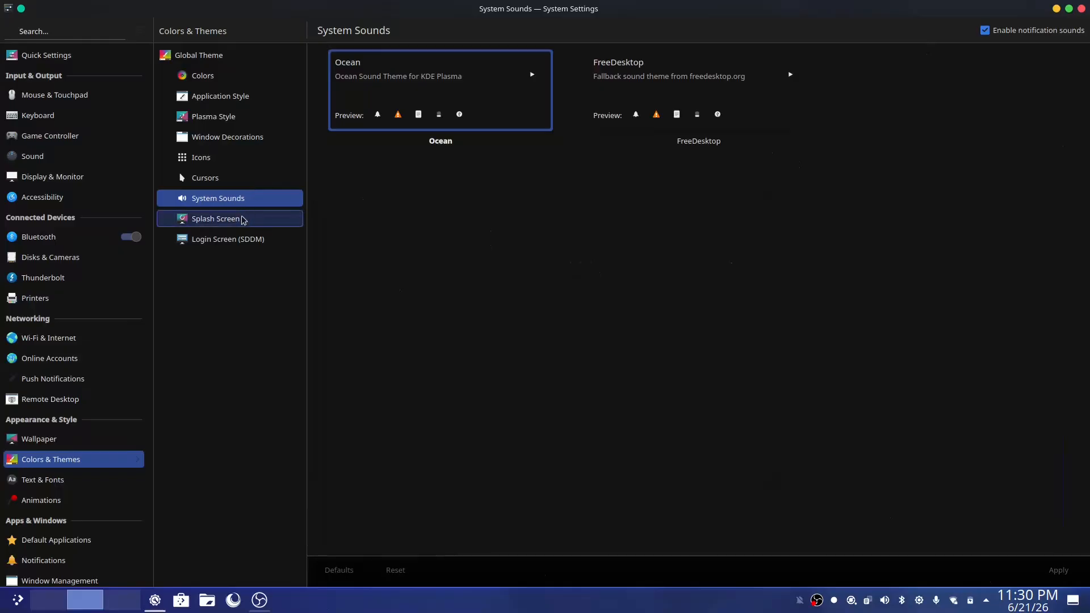
click(245, 214)
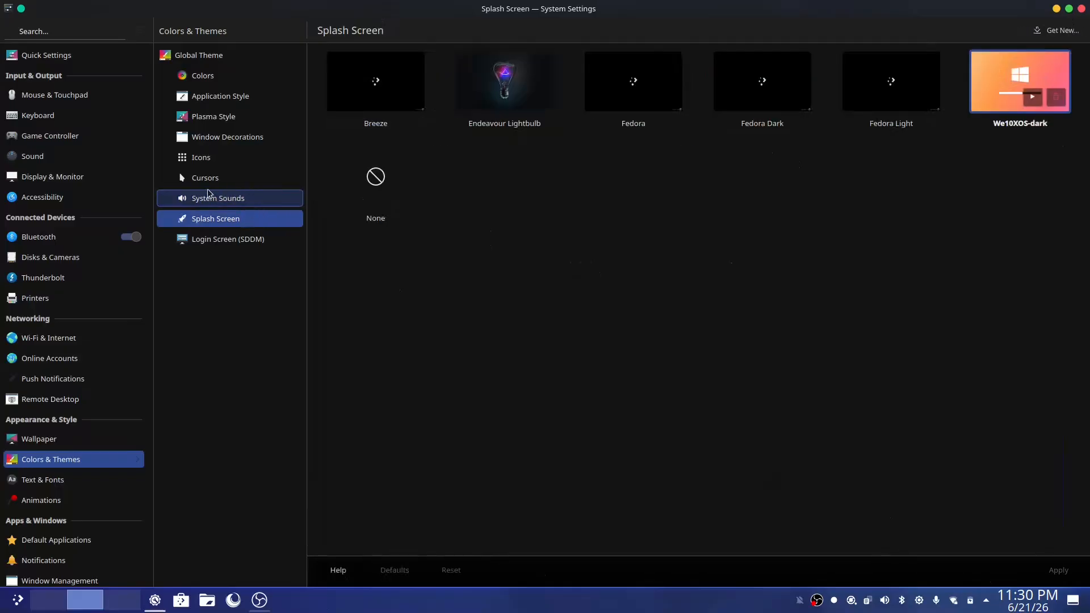
click(489, 87)
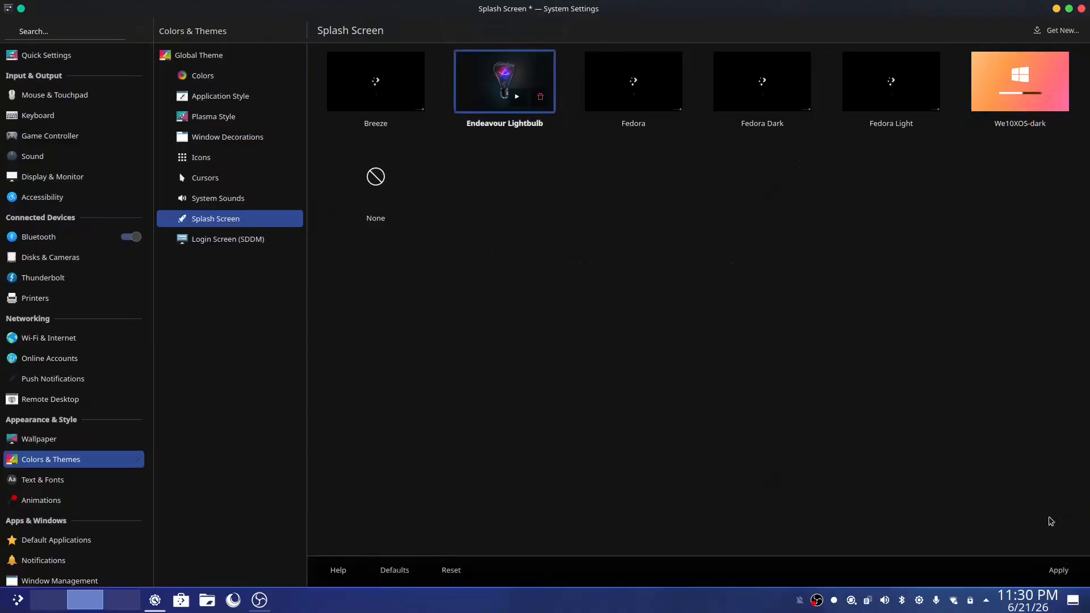
click(1058, 570)
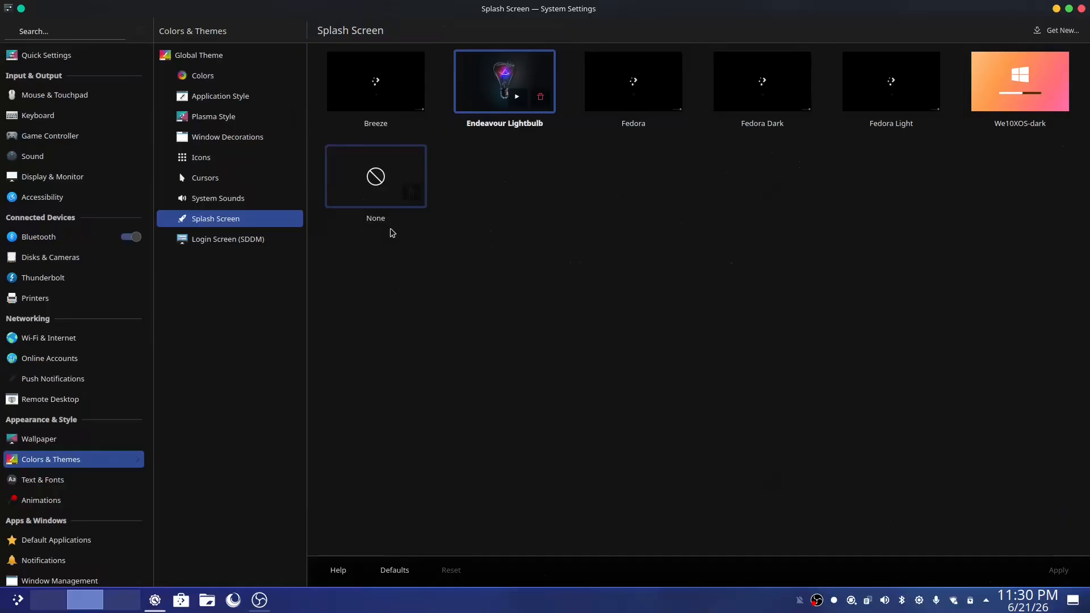
Step: Review the selected login screen, global theme, color scheme, Plasma style, window decorations, icons and cursors
click(245, 245)
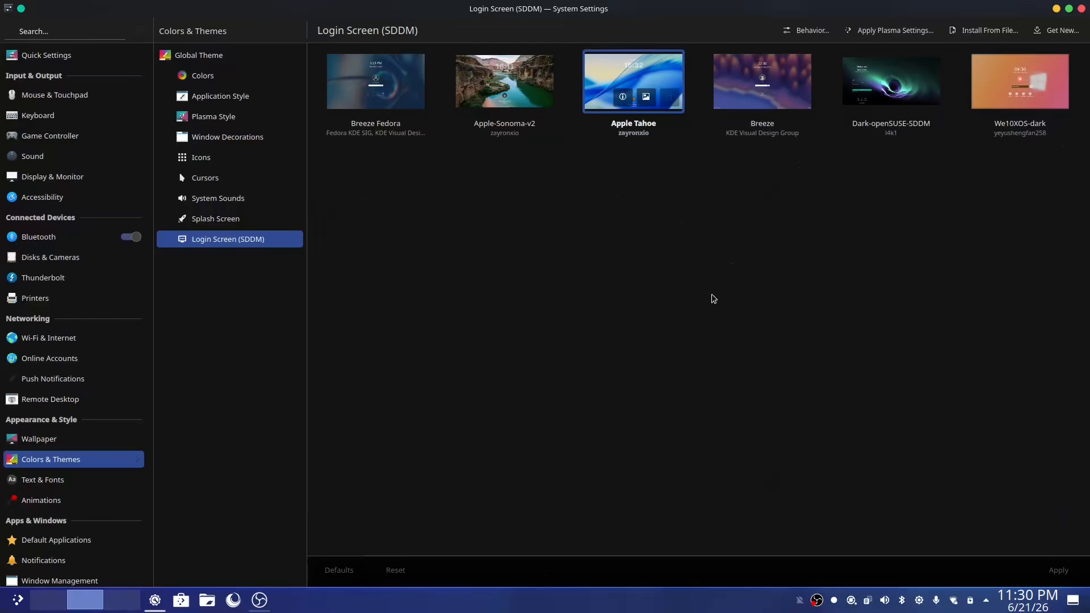
click(223, 76)
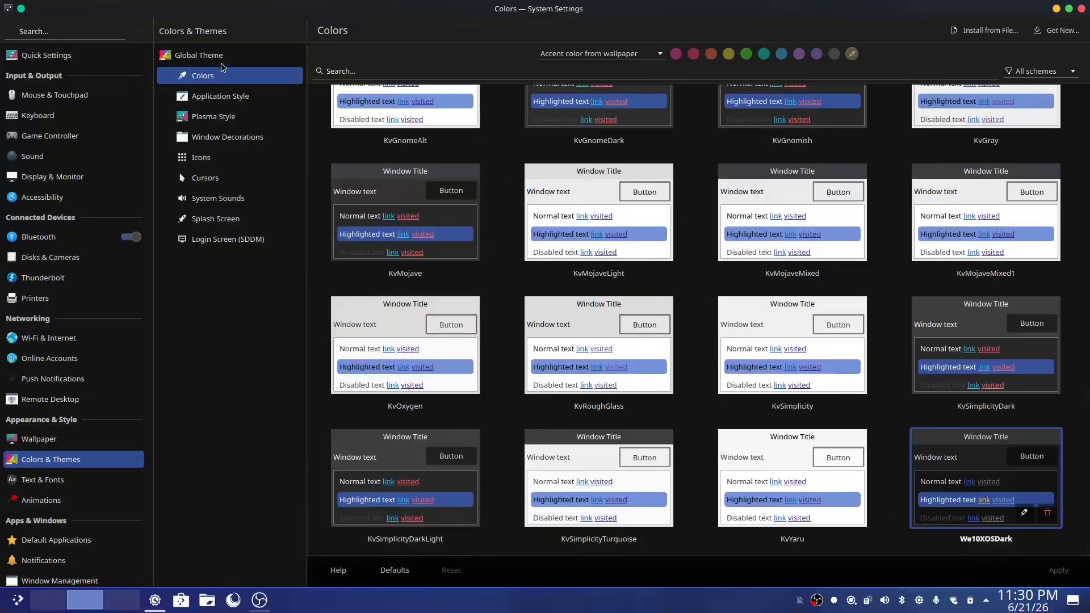
click(223, 61)
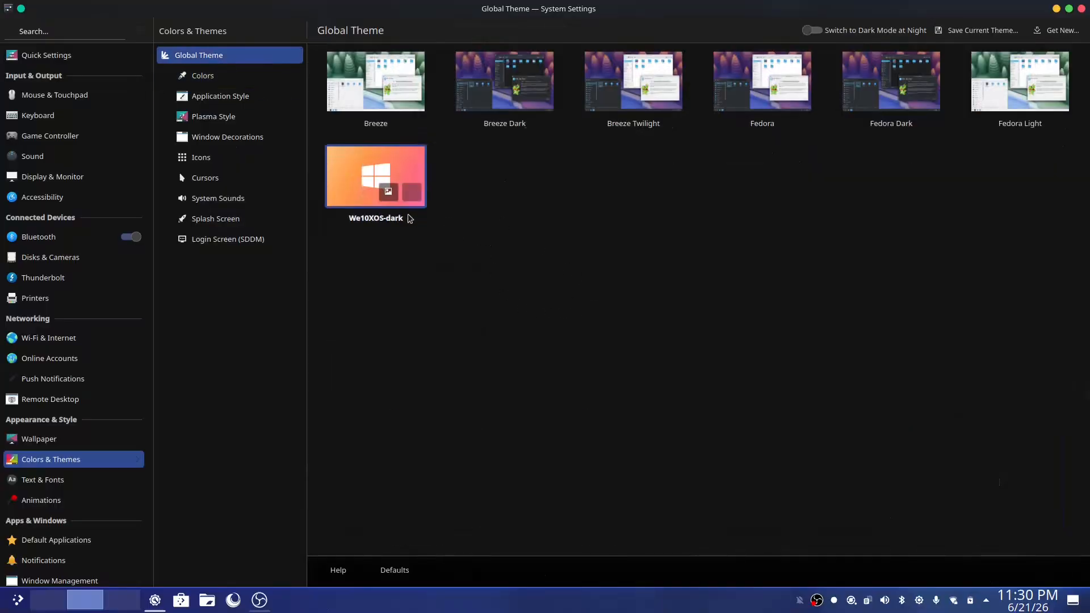
click(235, 82)
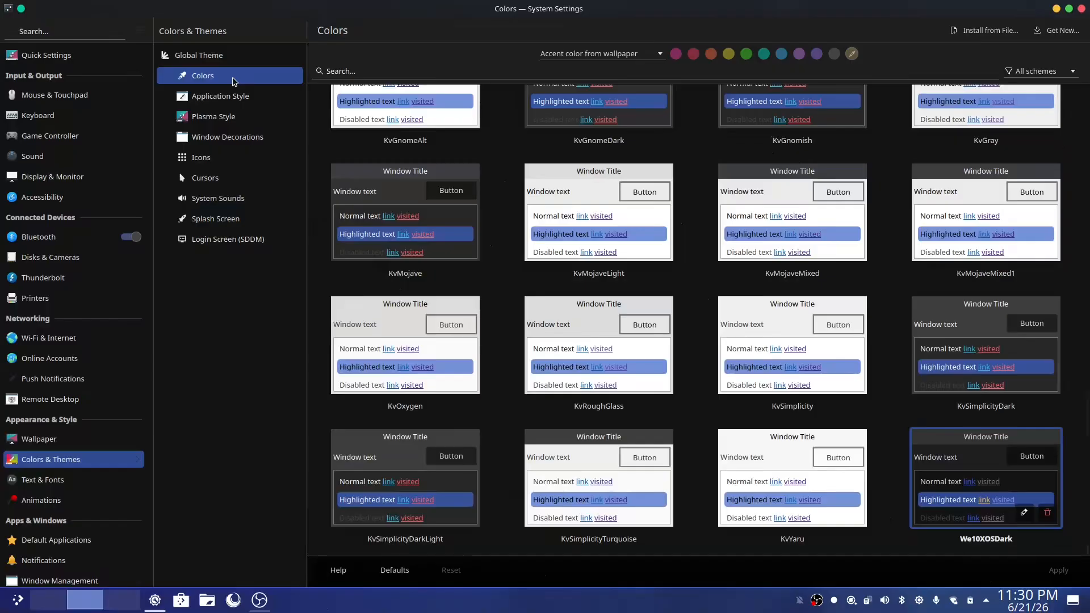
click(238, 116)
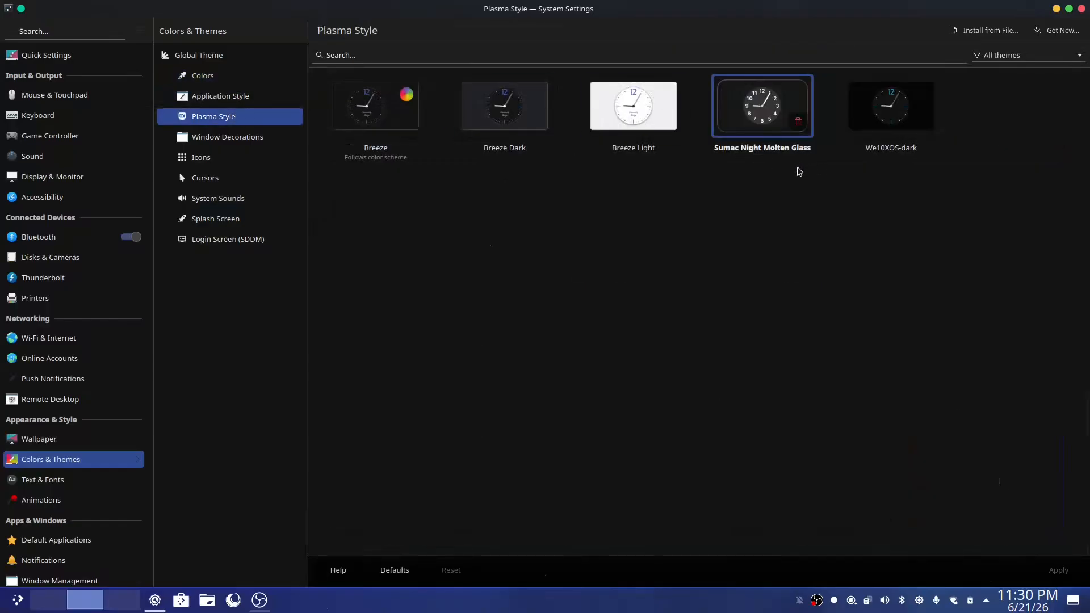
click(229, 139)
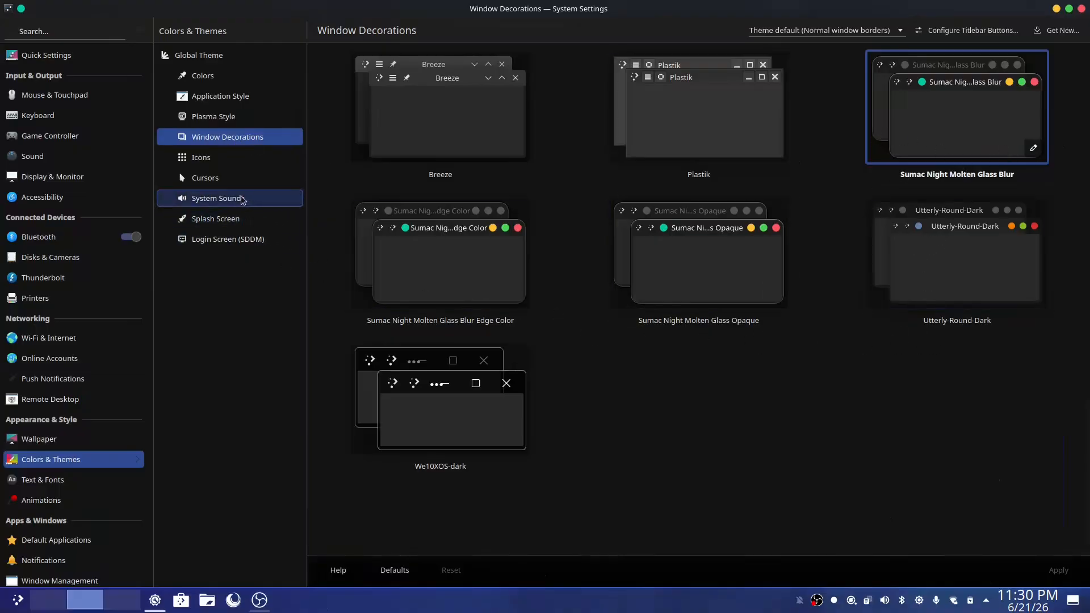
click(234, 164)
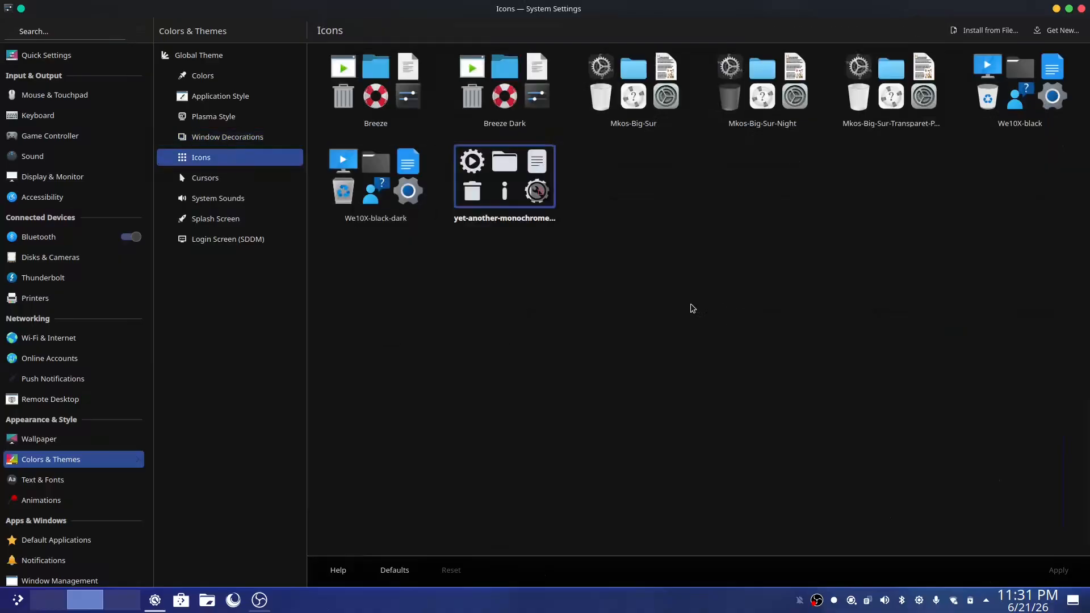
click(243, 183)
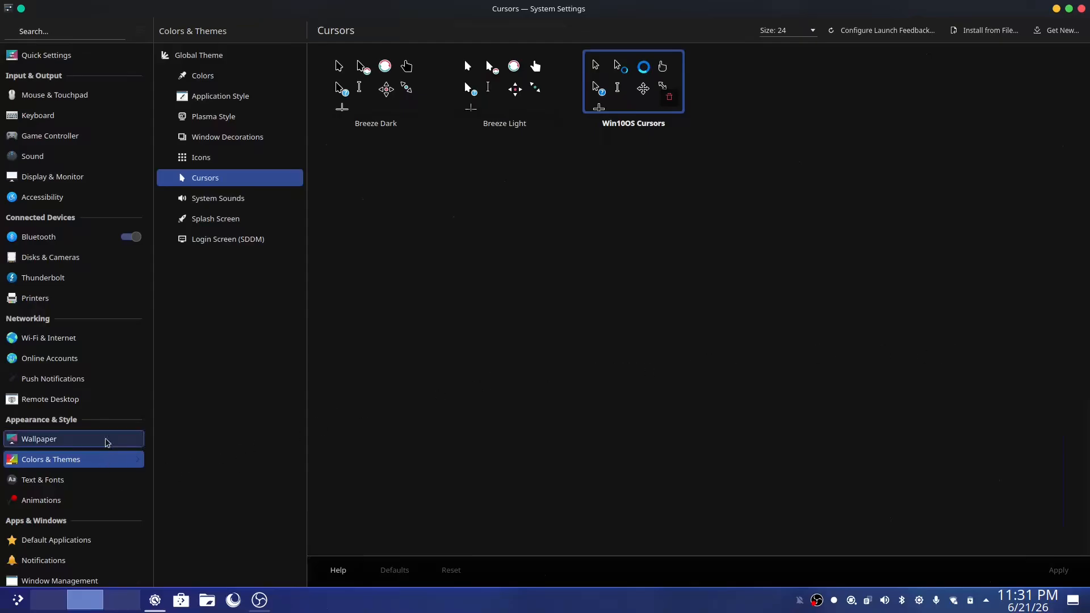
Step: Find the Desktop Effects settings by searching for "desktop" and examine the Blur effect's strength, noise and saturation options
click(46, 34)
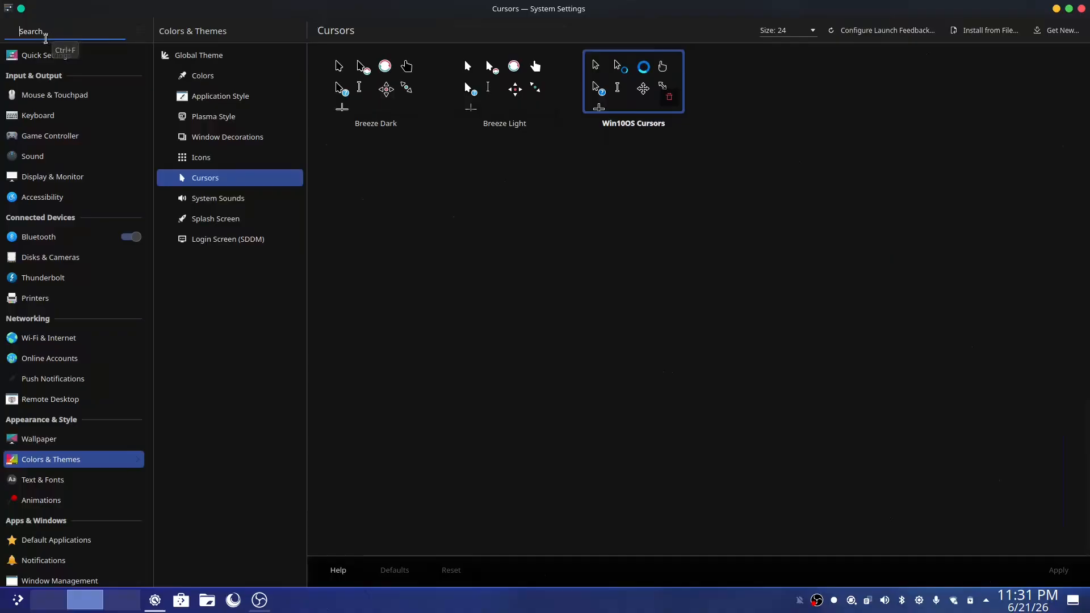
text(desk)
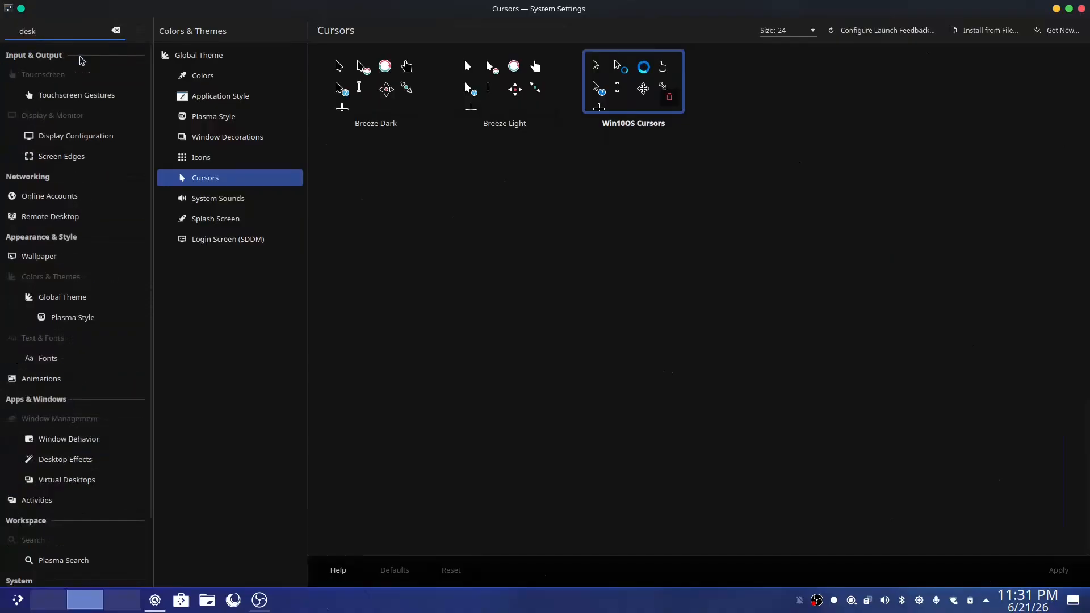
text(top)
click(63, 461)
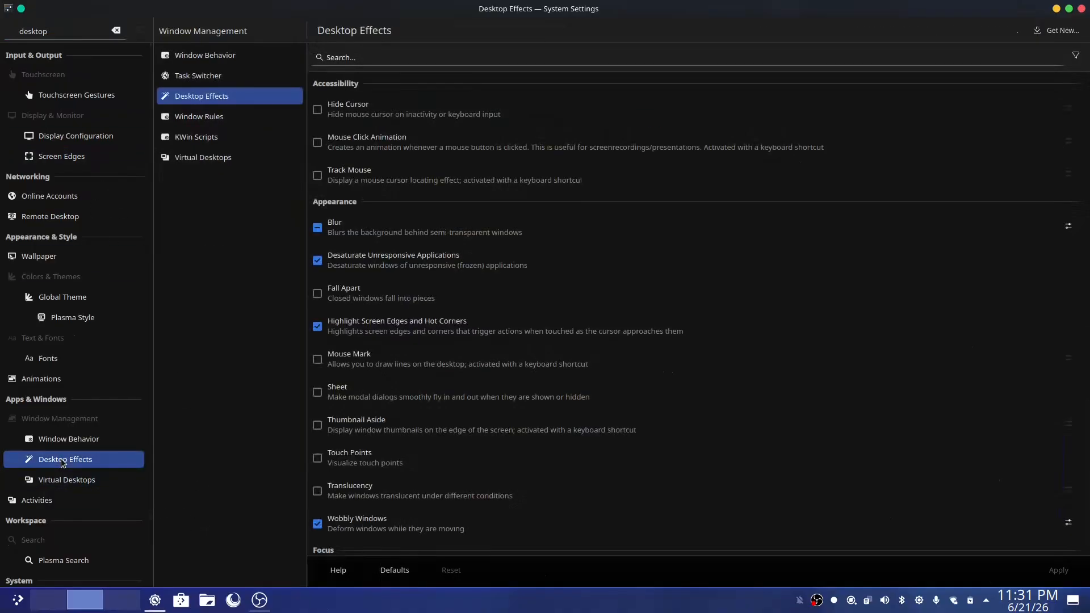
click(1068, 227)
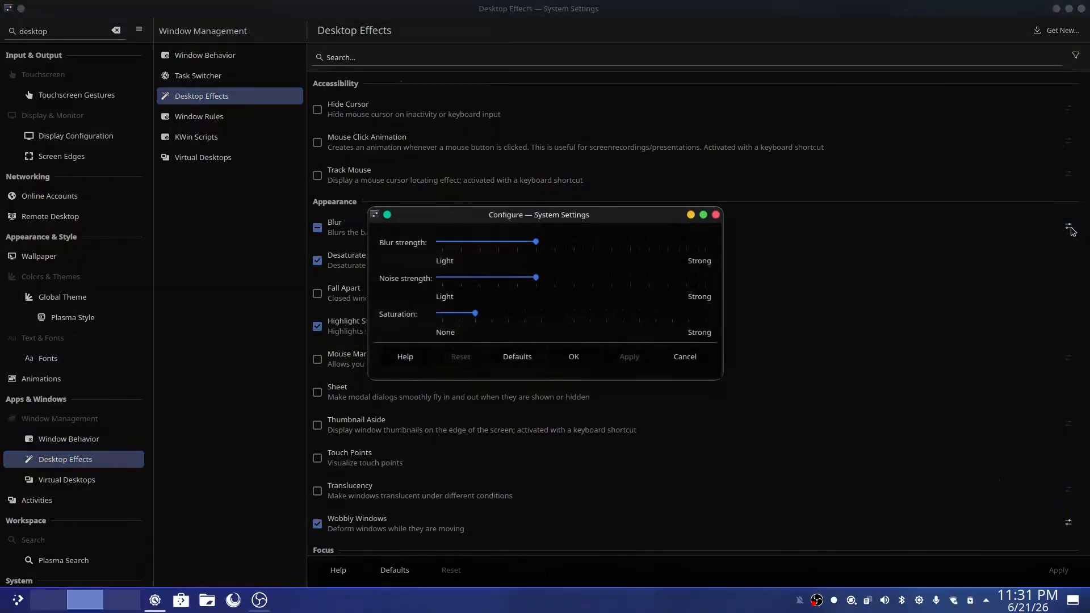
click(572, 356)
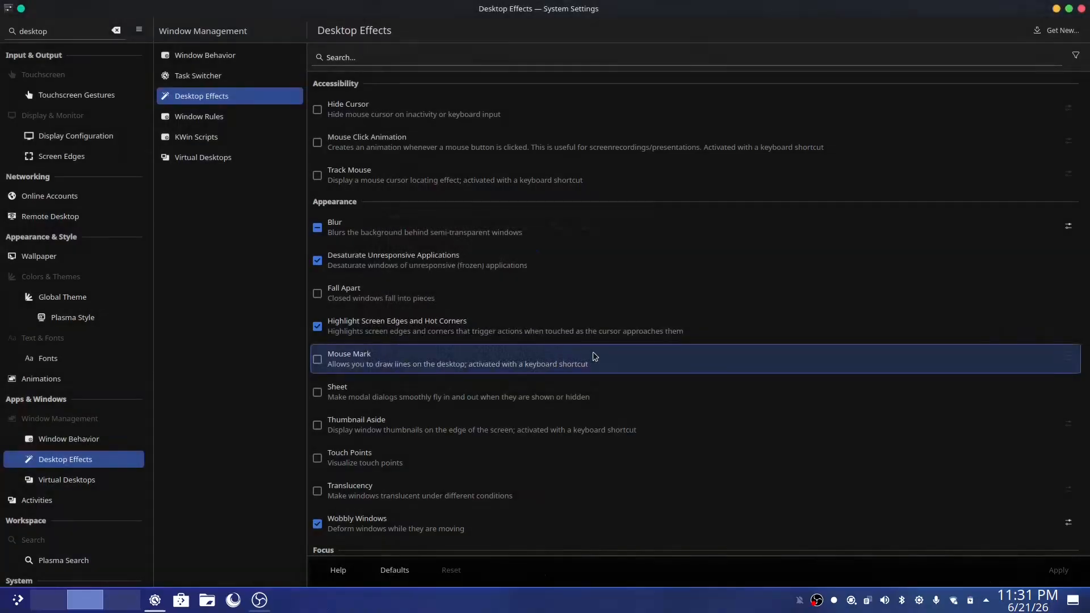
scroll(830, 414, down, 3)
scroll(832, 411, up, 3)
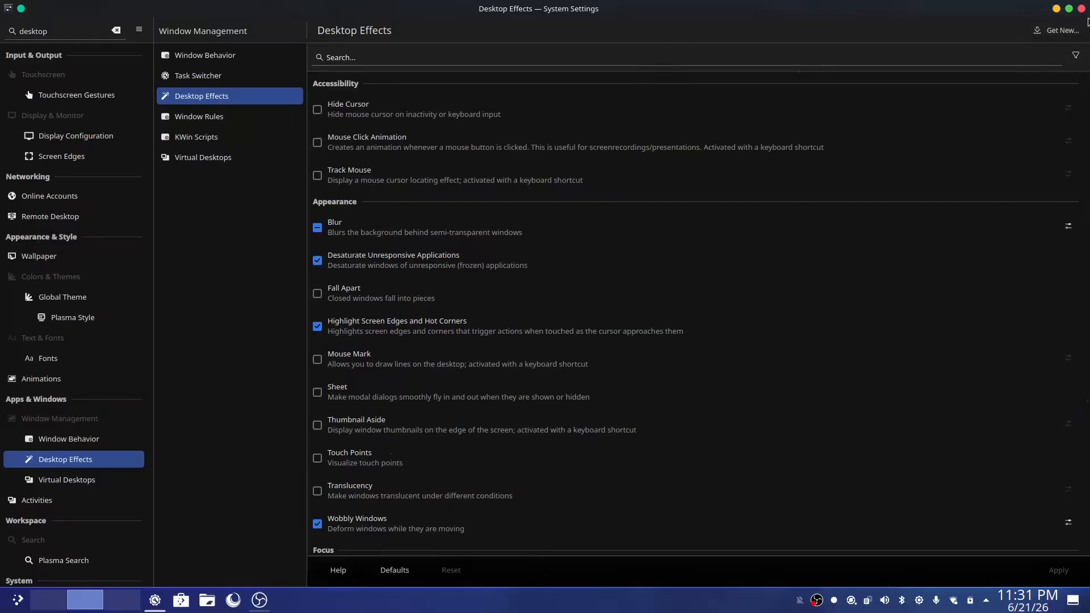
Step: Minimize the settings window and change the desktop wallpaper to the Path forest image
click(1056, 10)
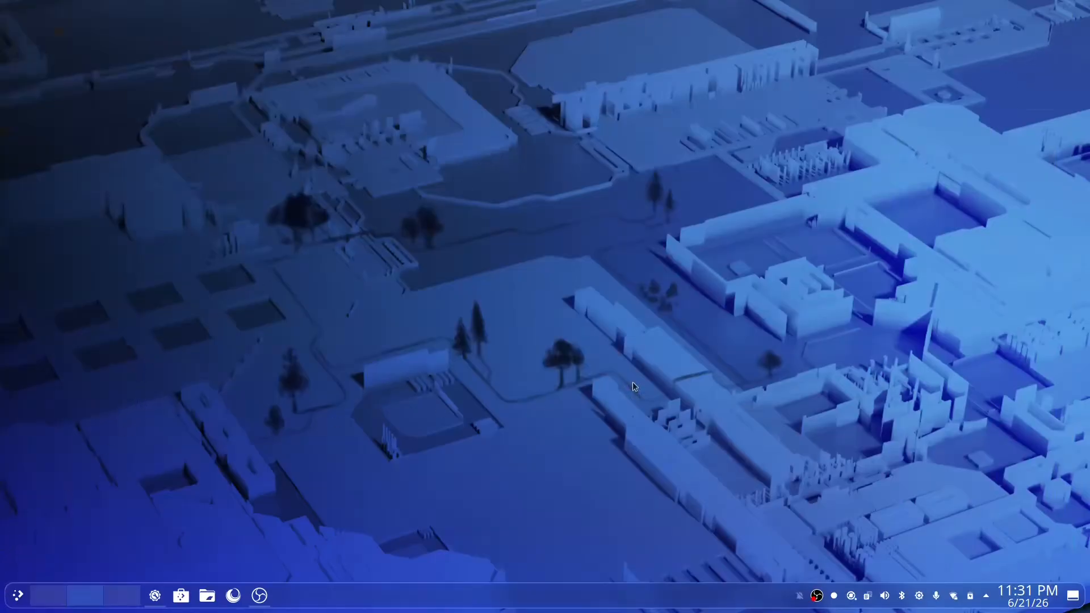
right_click(612, 291)
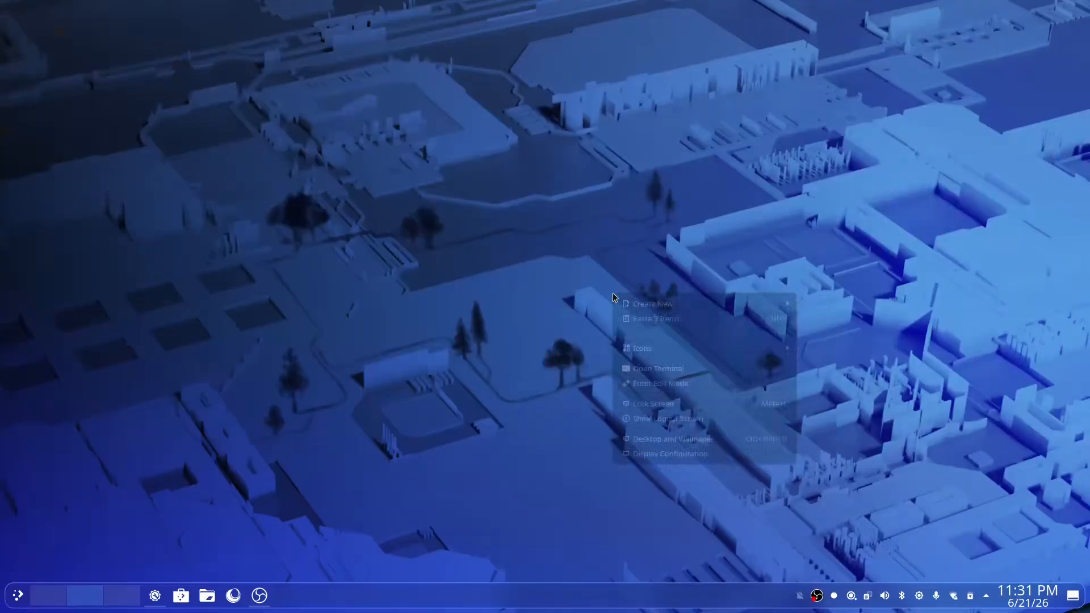
click(688, 439)
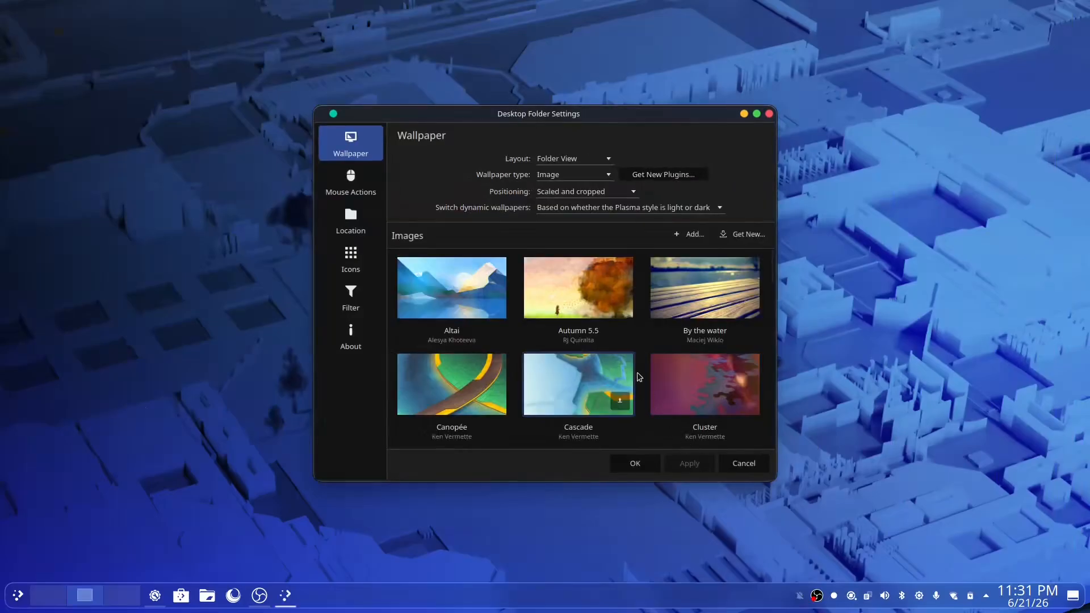
scroll(643, 370, down, 3)
scroll(643, 370, down, 15)
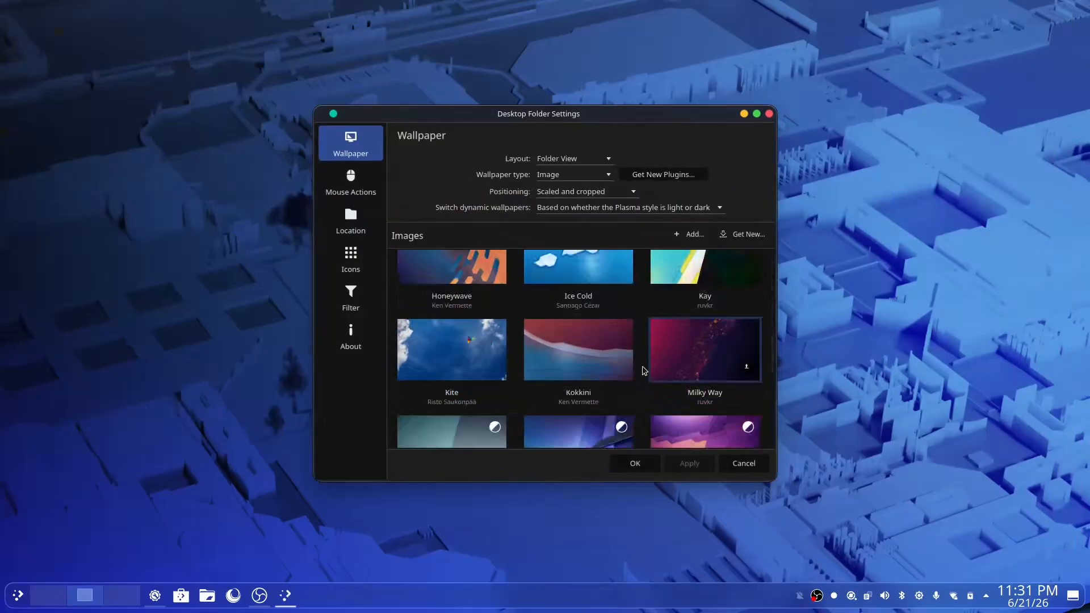
scroll(643, 370, down, 3)
scroll(675, 380, up, 3)
click(691, 392)
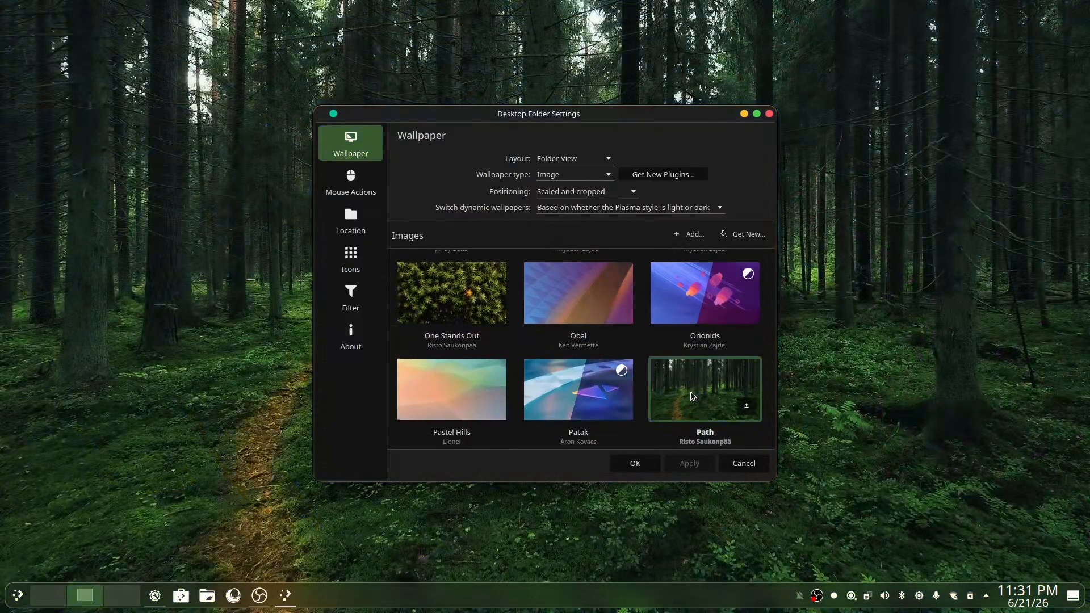
click(647, 462)
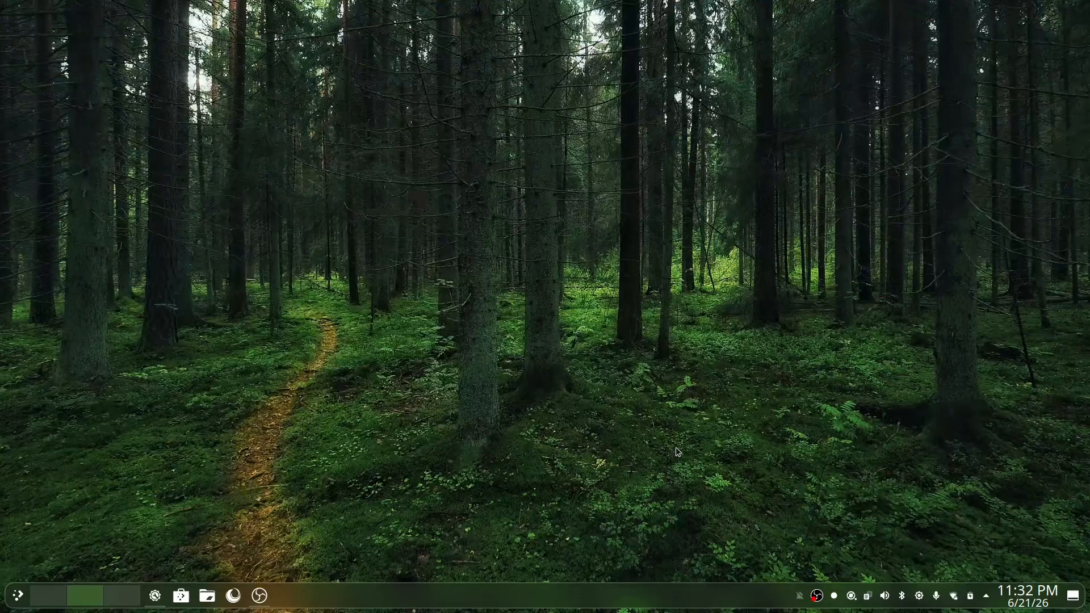
Step: Set the height of the existing desktop panel to 36 and leave edit mode
right_click(650, 596)
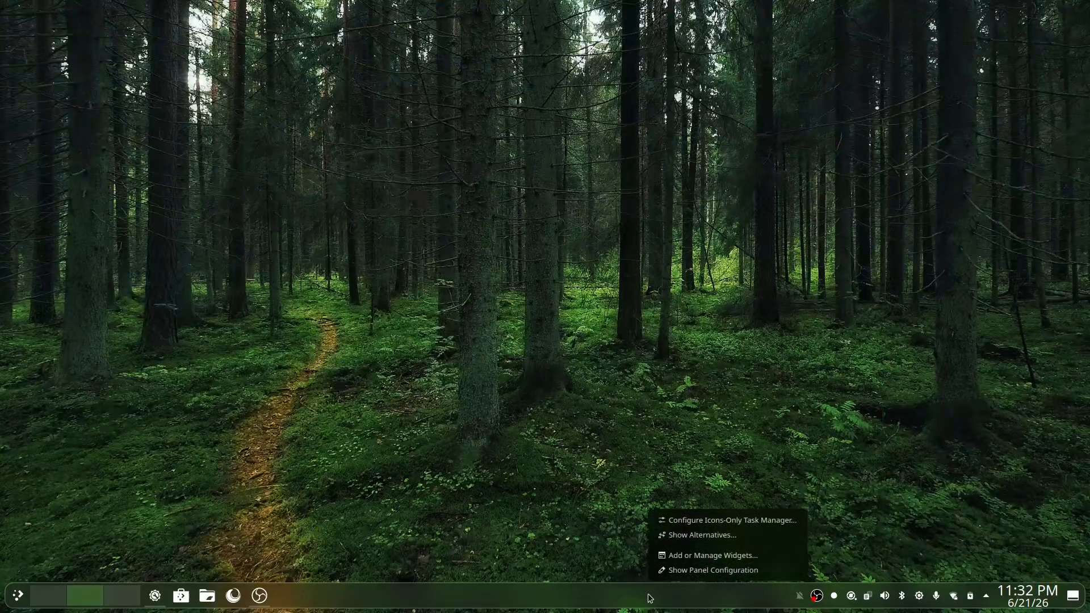
click(686, 569)
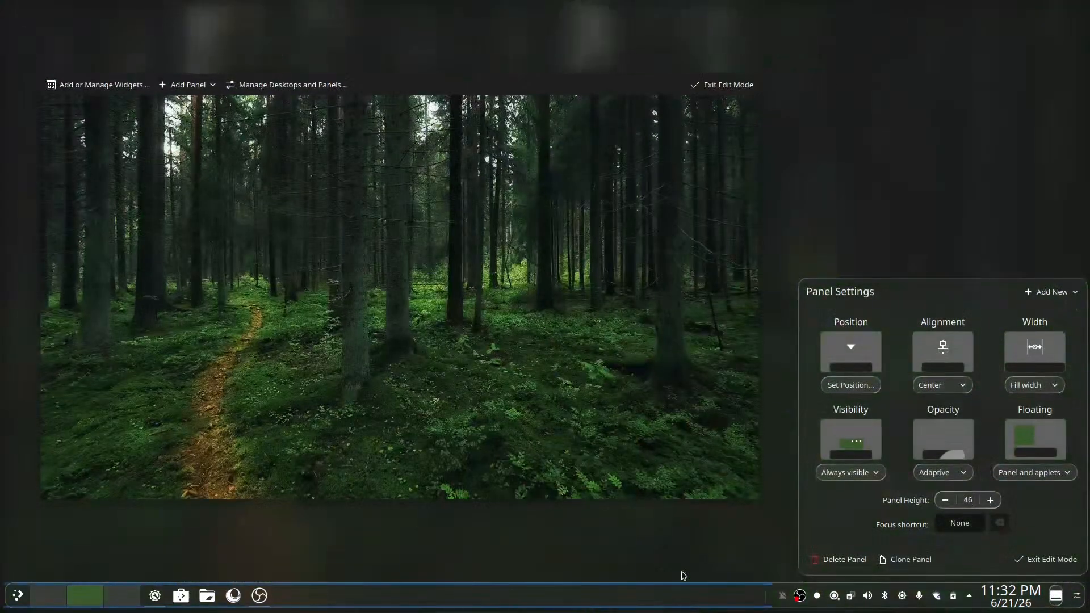
click(945, 500)
click(945, 500)
click(945, 500)
click(946, 501)
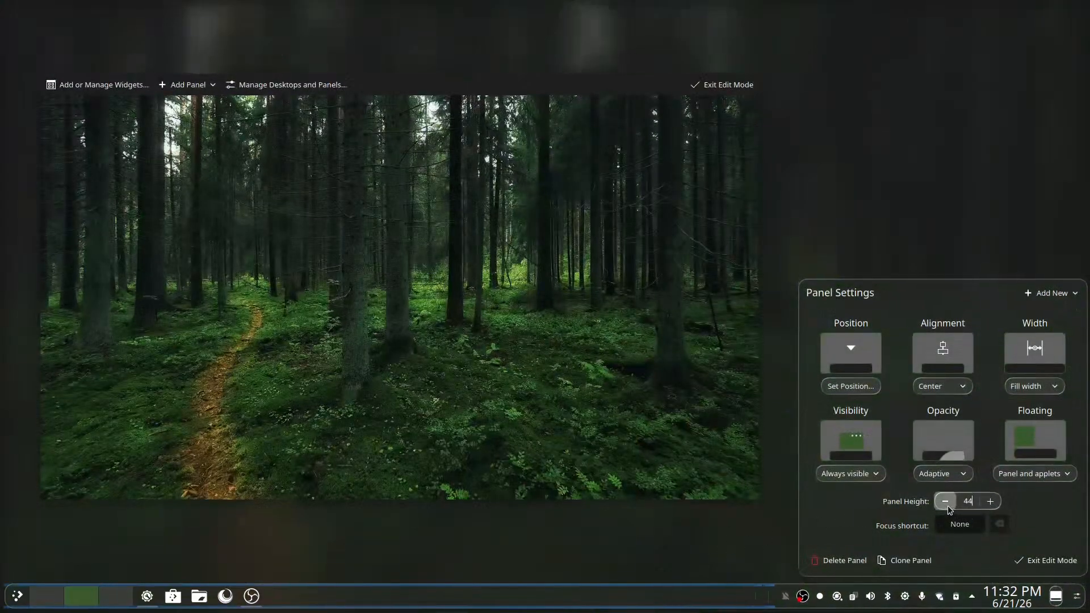
click(945, 502)
click(945, 503)
click(946, 503)
click(945, 503)
click(945, 502)
click(946, 502)
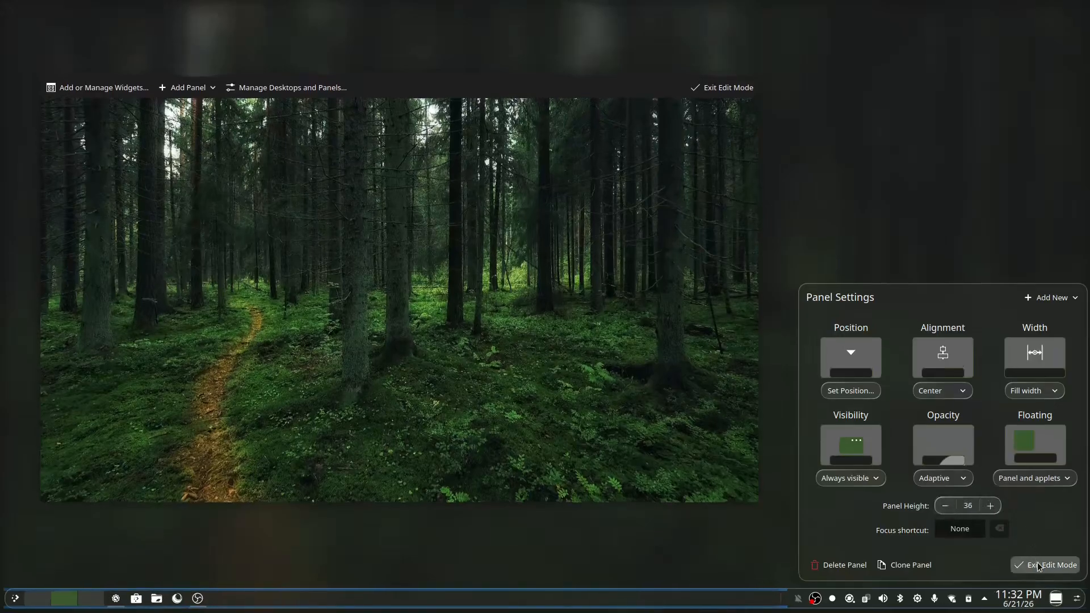
click(1038, 565)
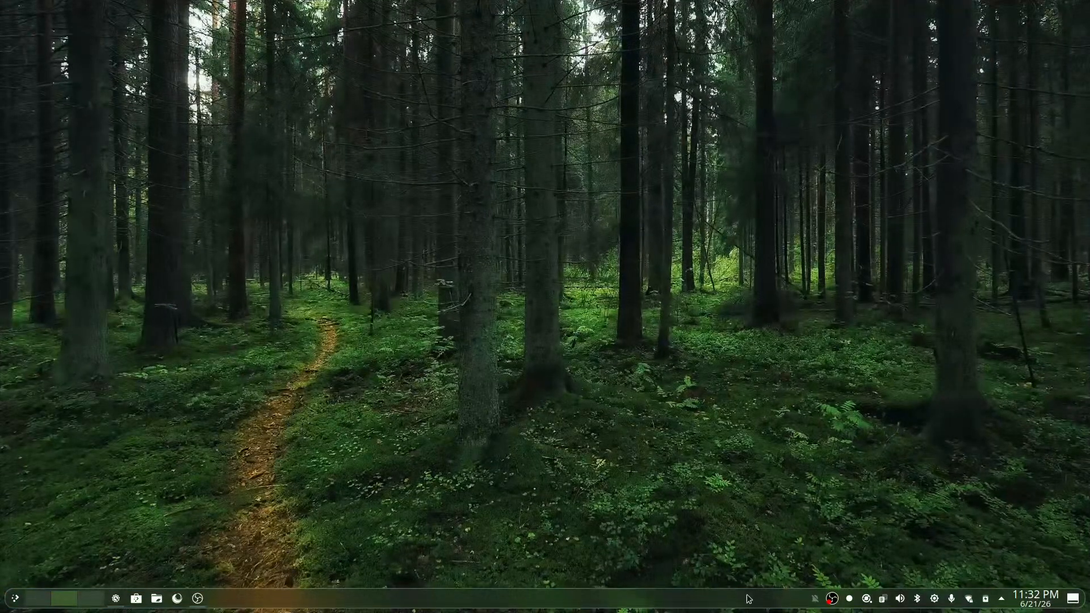
Step: Remove the Peek at Desktop widget from the main panel and leave edit mode
right_click(741, 603)
right_click(767, 603)
right_click(767, 601)
click(777, 574)
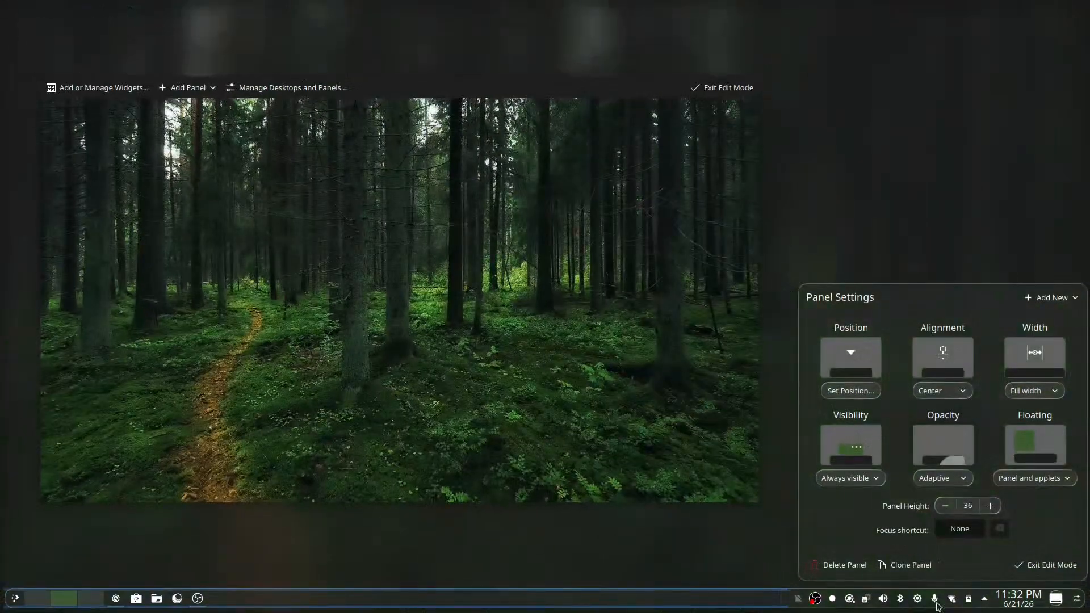
right_click(1069, 603)
mouse_move(1021, 605)
mouse_move(1055, 602)
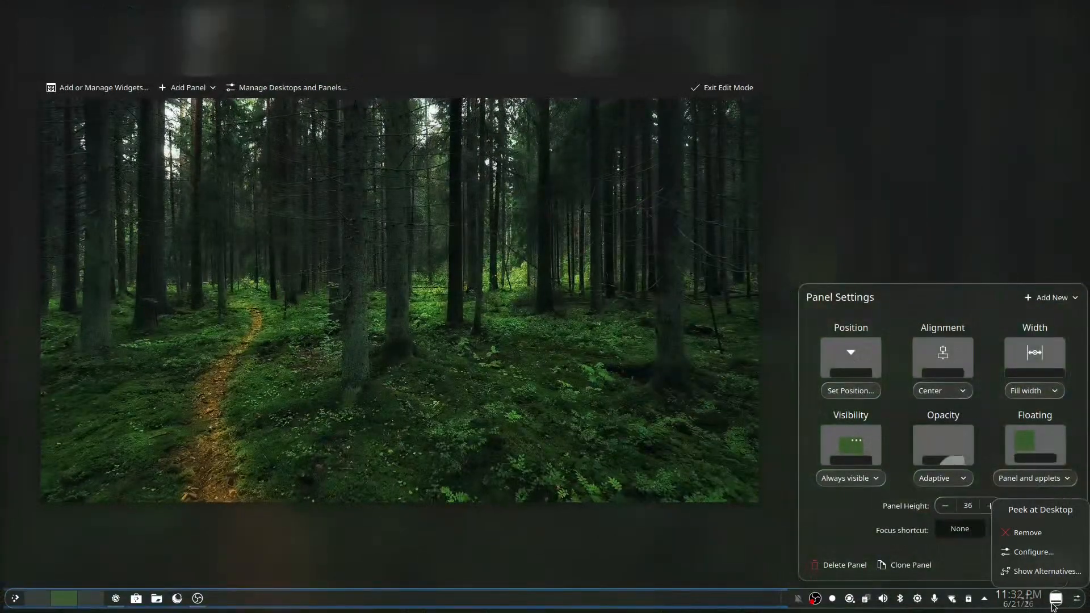
click(1040, 541)
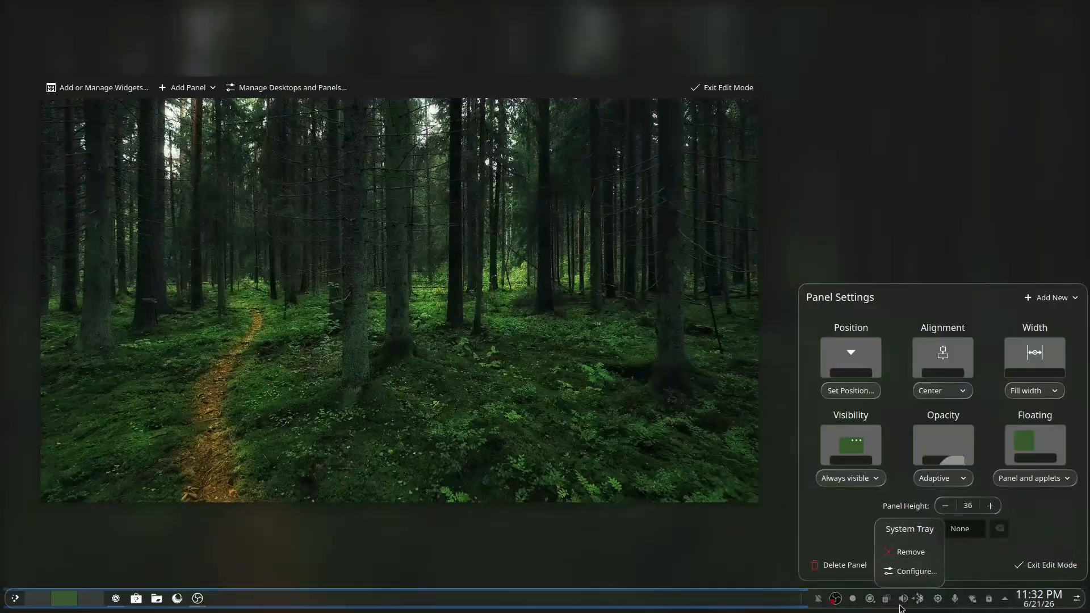
click(1065, 571)
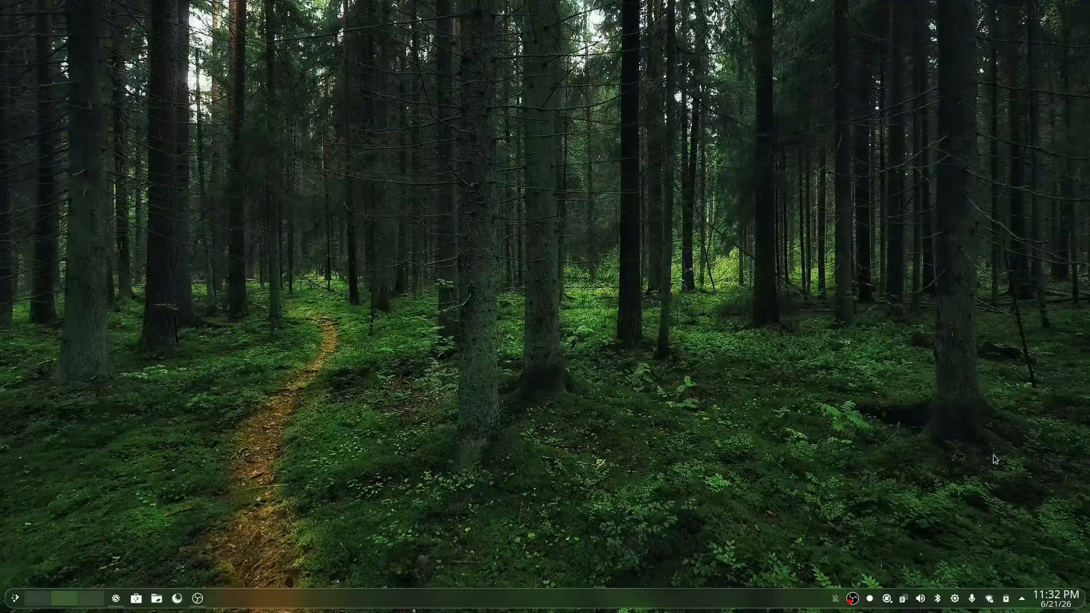
Step: Turn off the date display in the panel's Digital Clock settings and save the change
right_click(1053, 596)
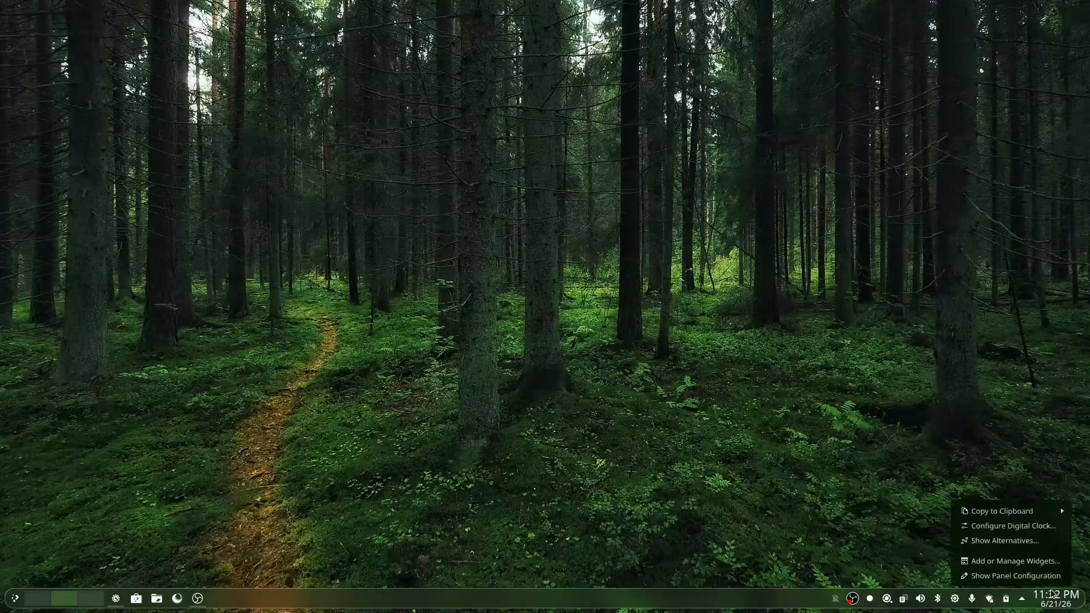
click(1013, 526)
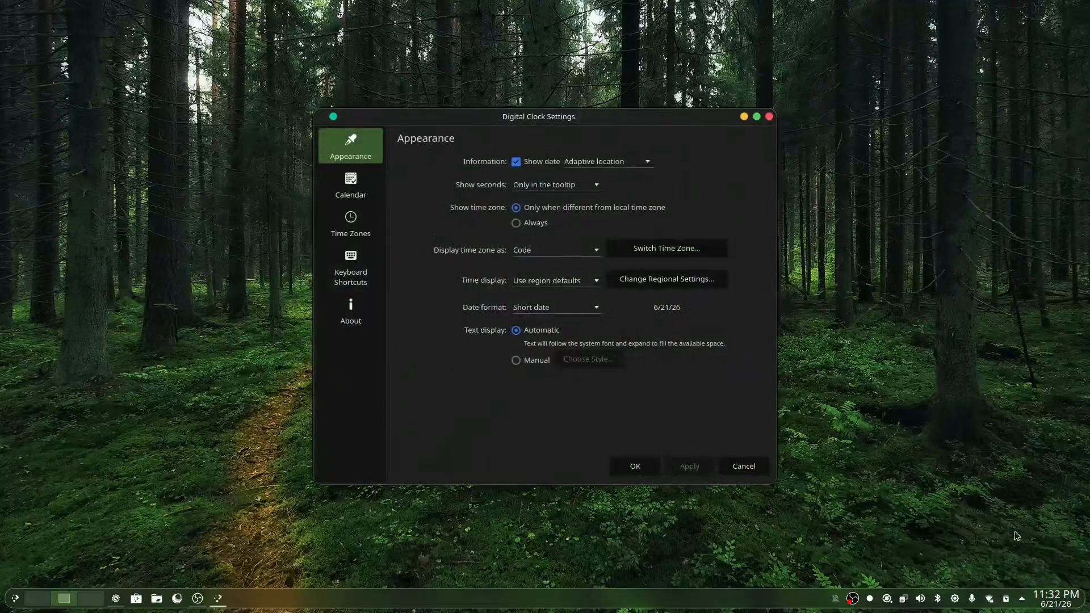
click(517, 163)
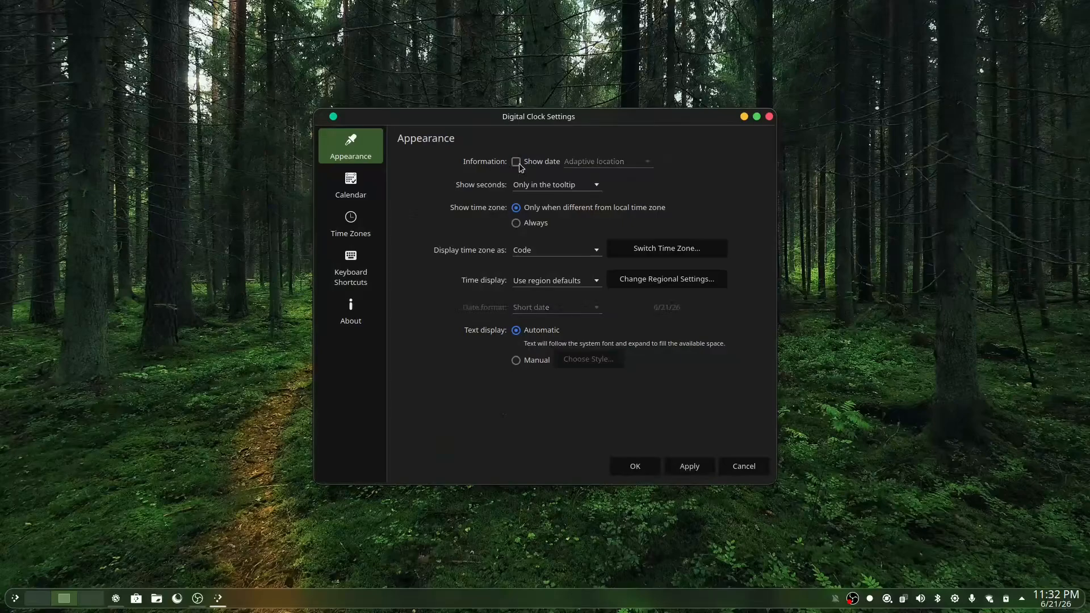
click(688, 466)
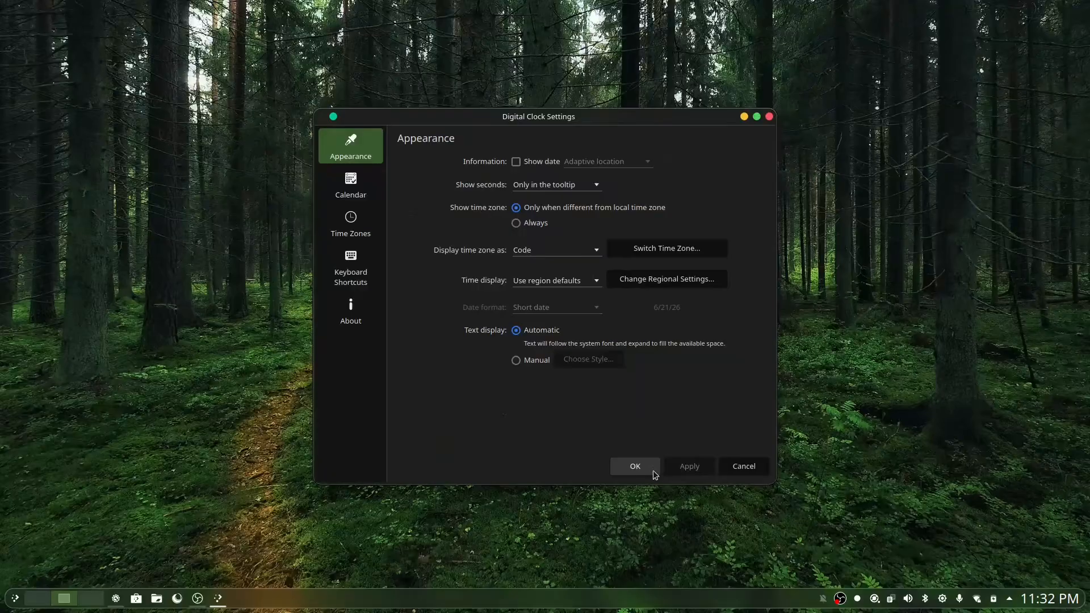
click(639, 470)
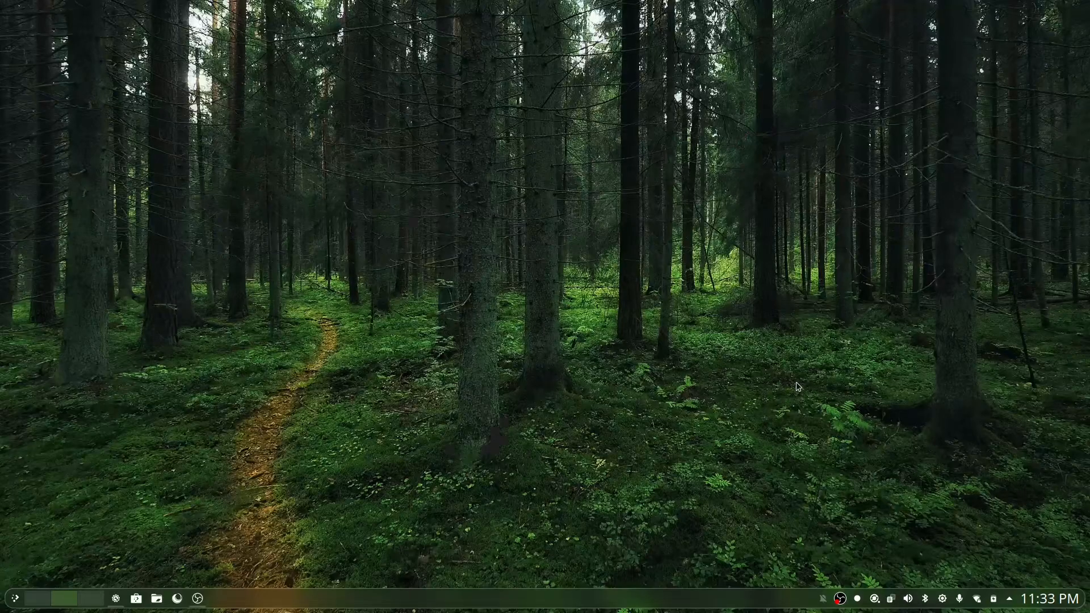
key(super)
key(super)
right_click(377, 163)
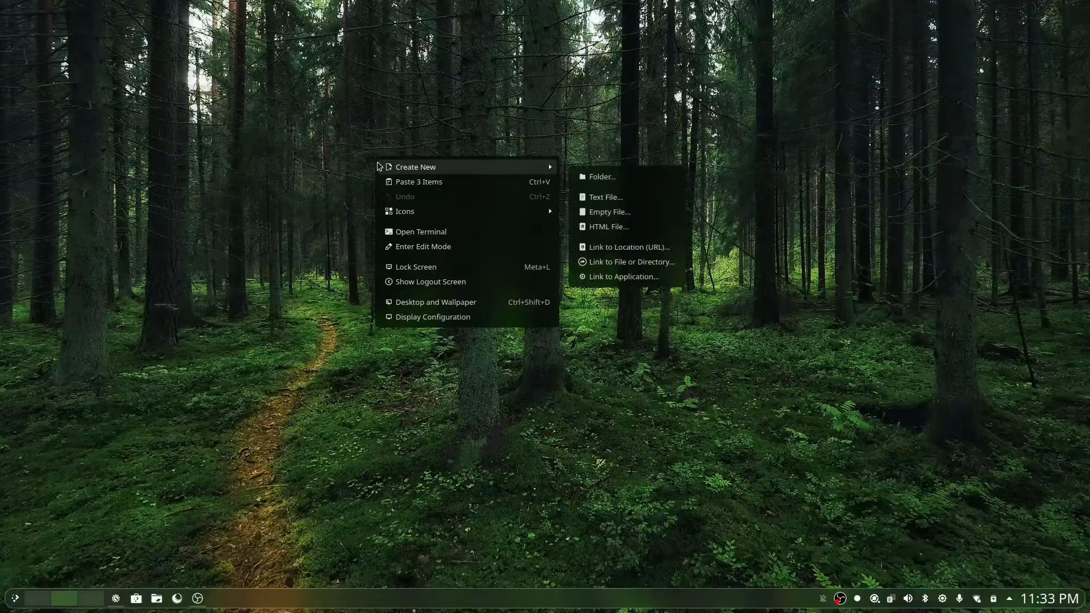
Step: Add an empty panel to the desktop in edit mode, then leave edit mode
right_click(287, 310)
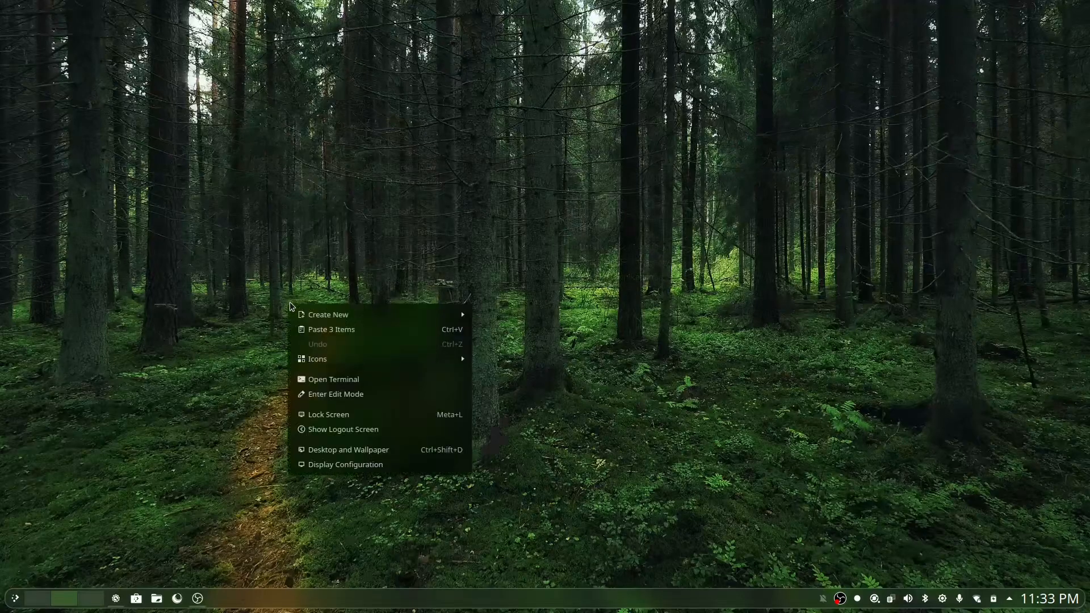
click(360, 393)
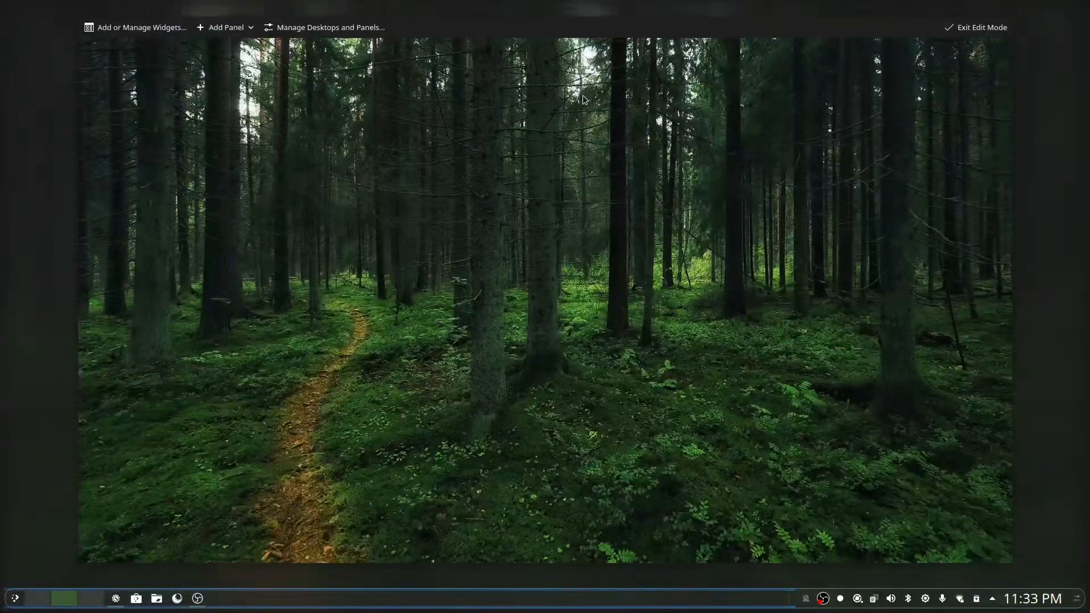
click(218, 28)
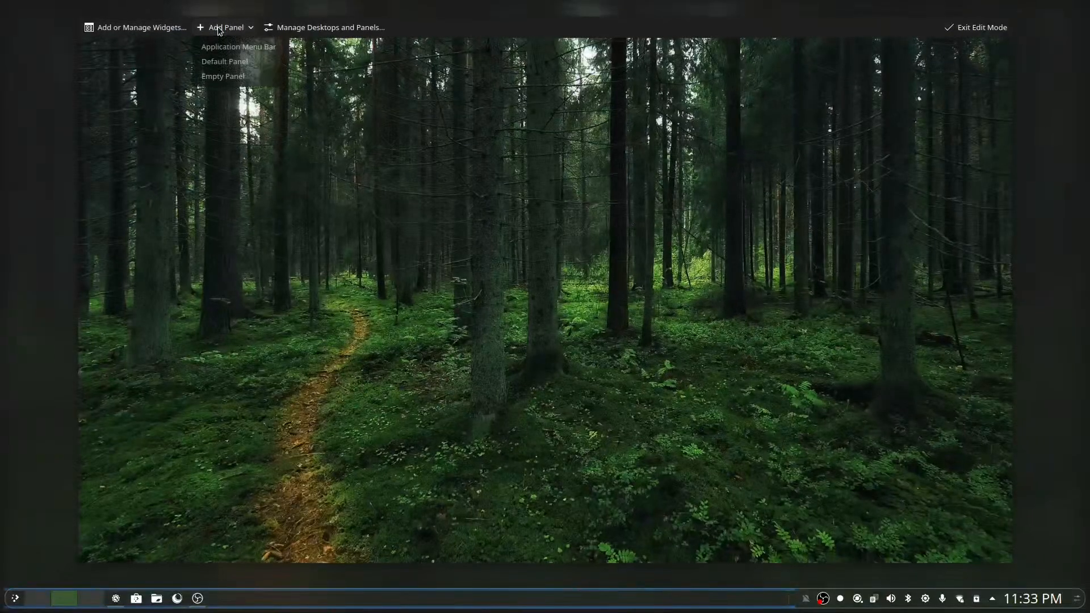
click(229, 78)
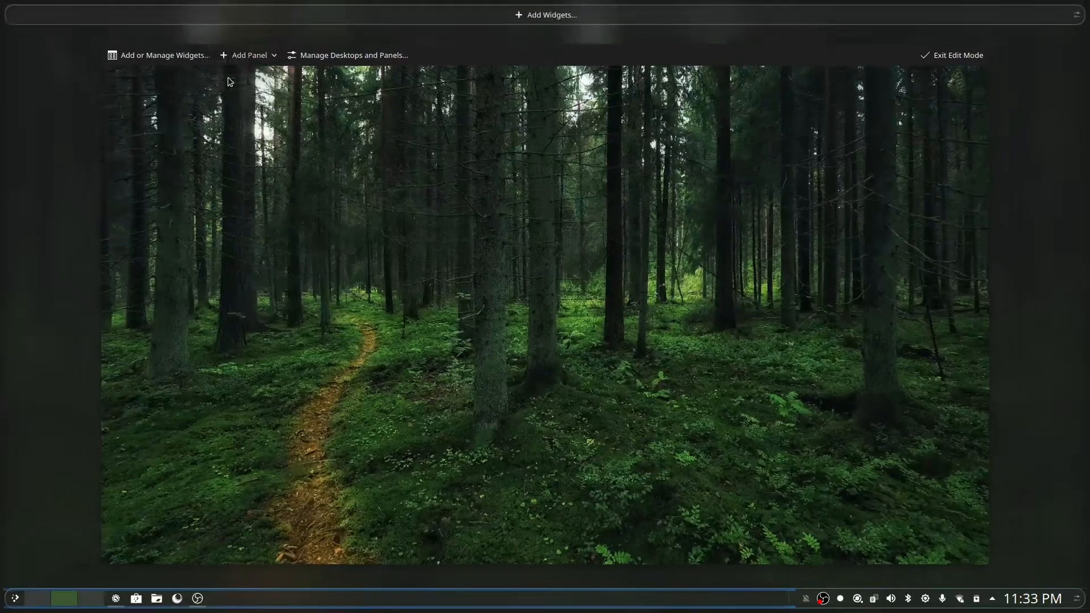
click(979, 57)
Step: Set the new empty panel's width to Fit content and leave edit mode
right_click(775, 16)
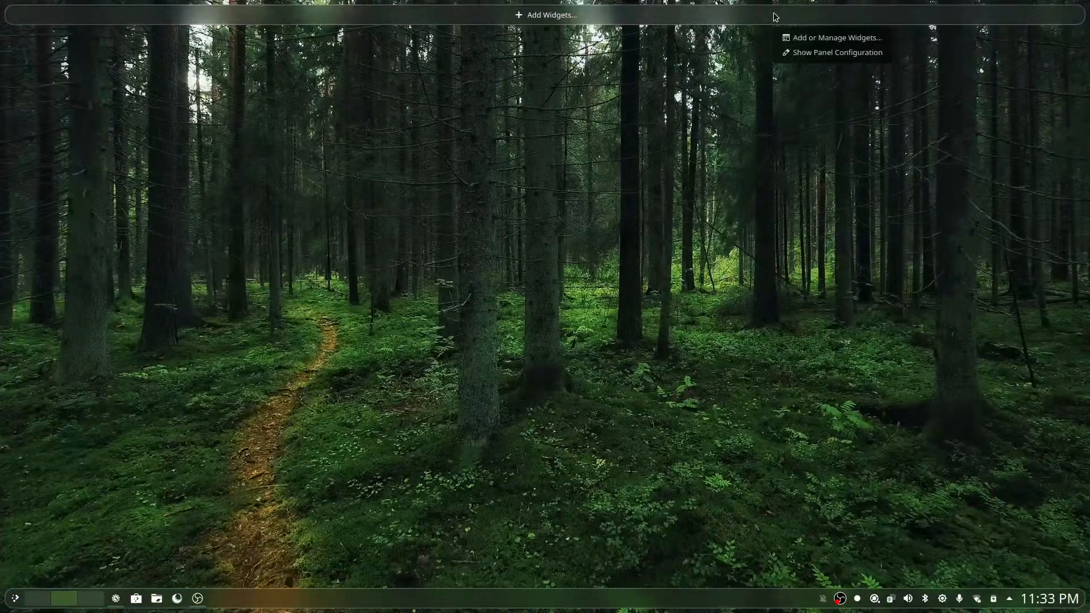
click(816, 53)
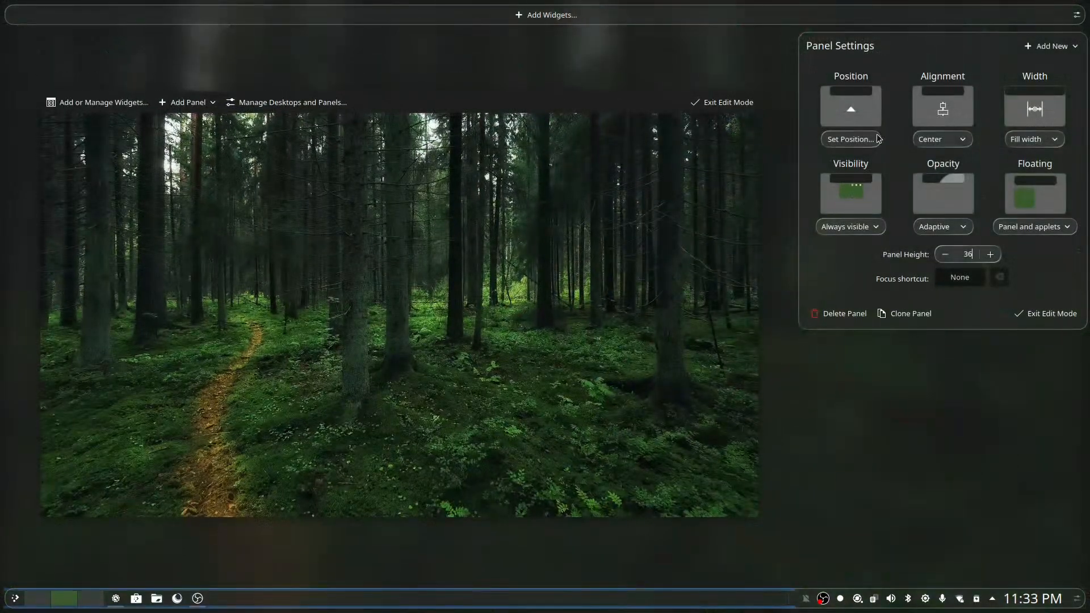
click(1047, 144)
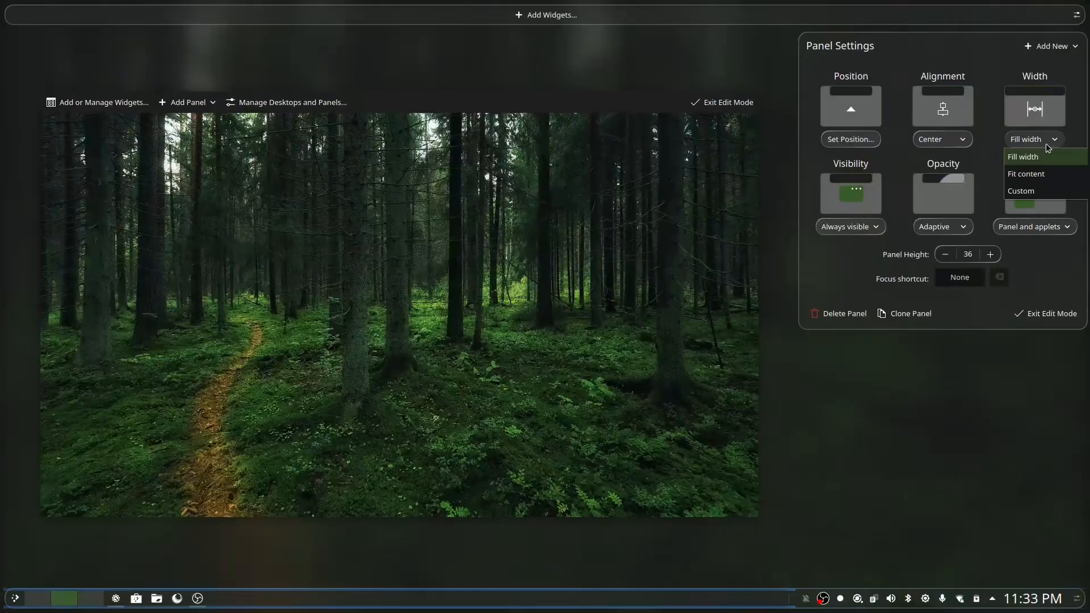
click(1044, 172)
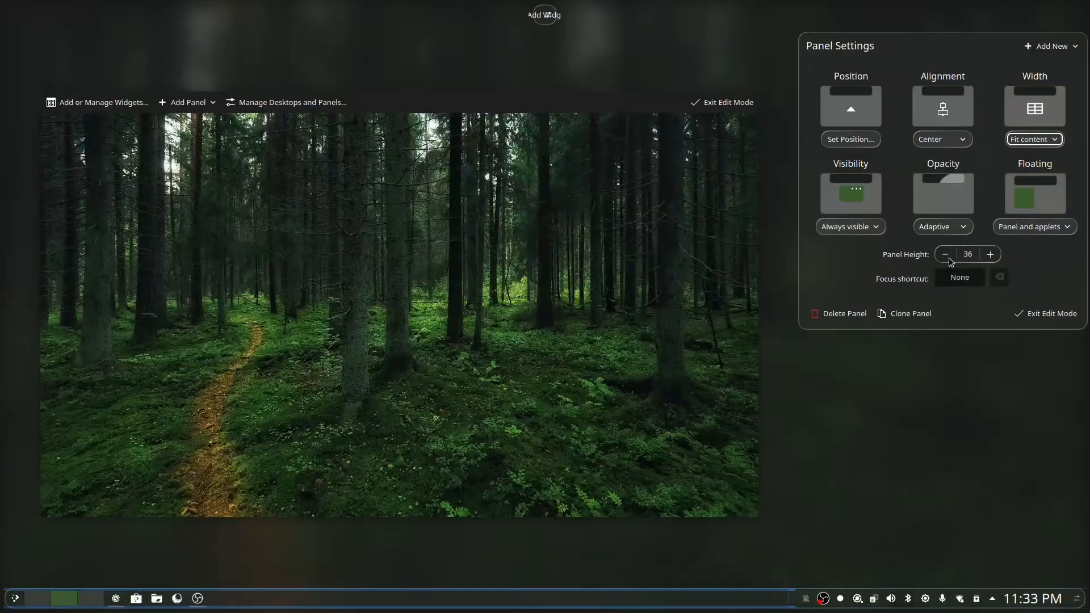
click(1022, 311)
right_click(272, 223)
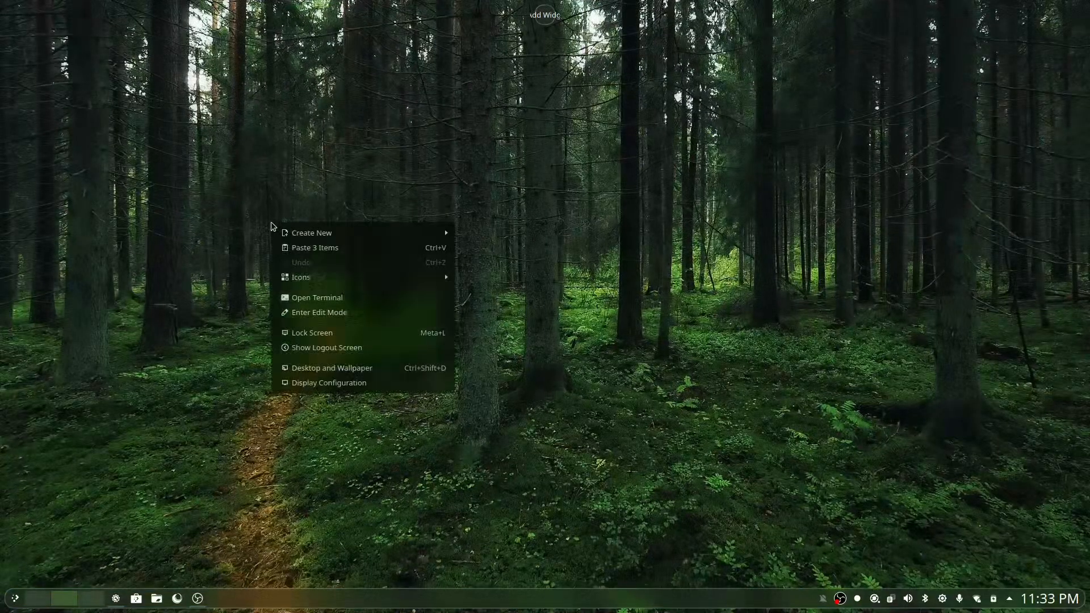
click(336, 316)
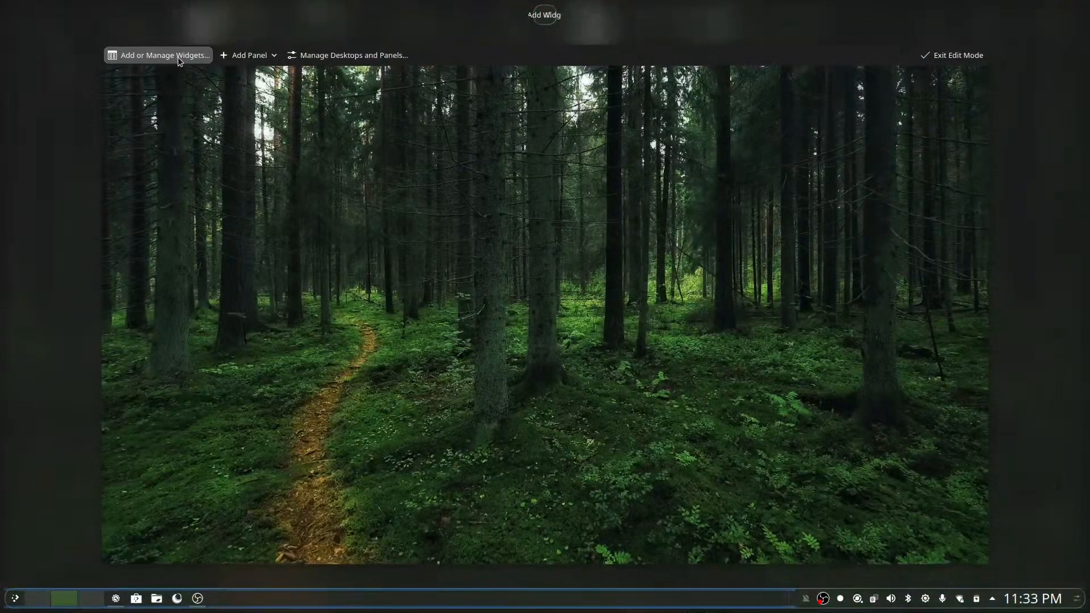
key(Escape)
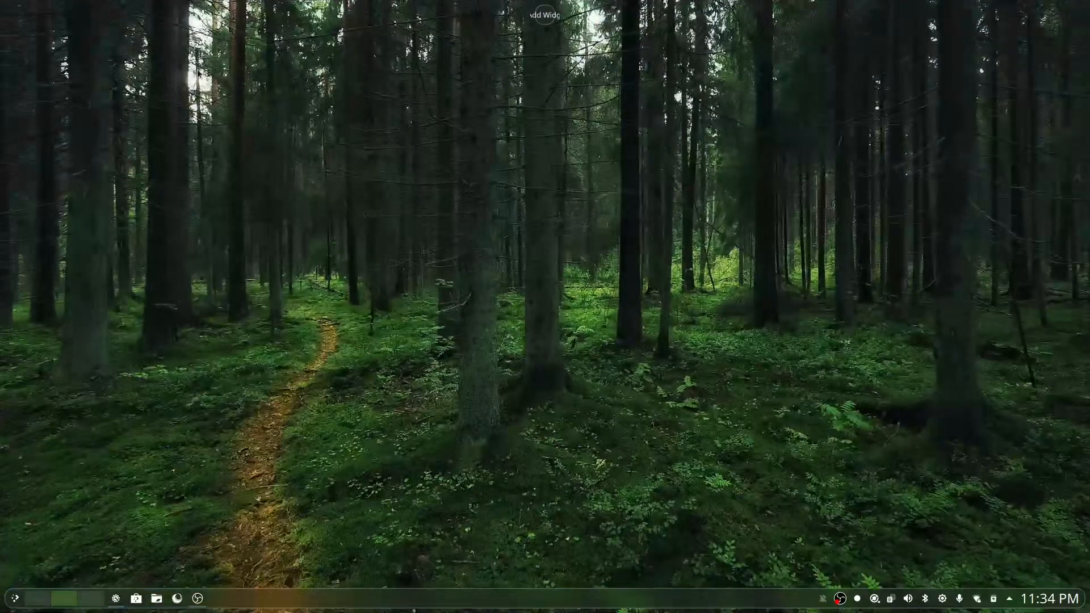
Step: Search the desktop widgets for "win" and add the Window List widget to the new empty panel
right_click(202, 99)
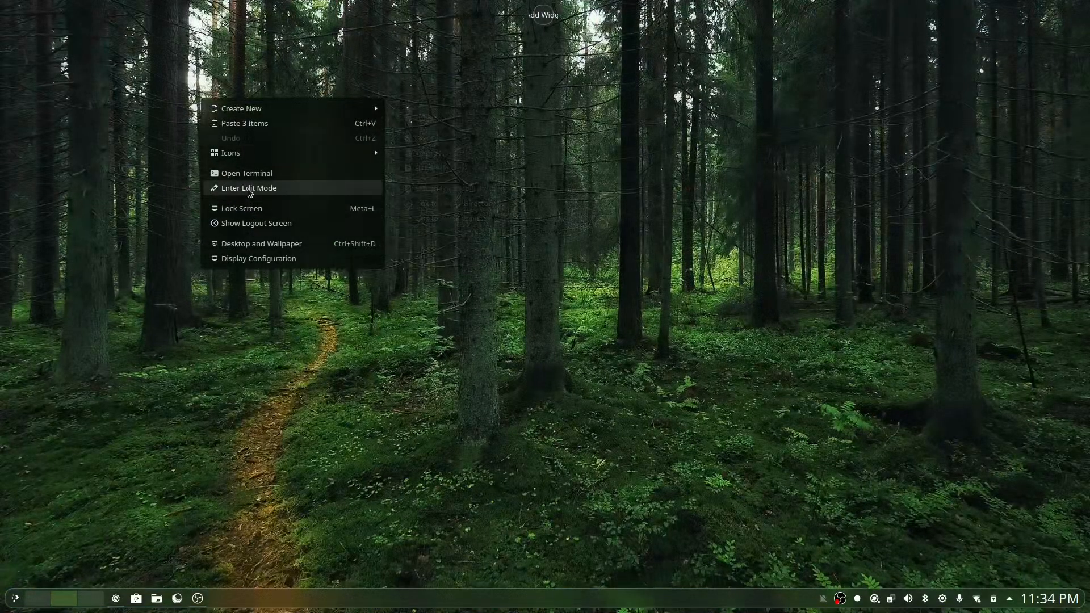
click(248, 190)
click(139, 56)
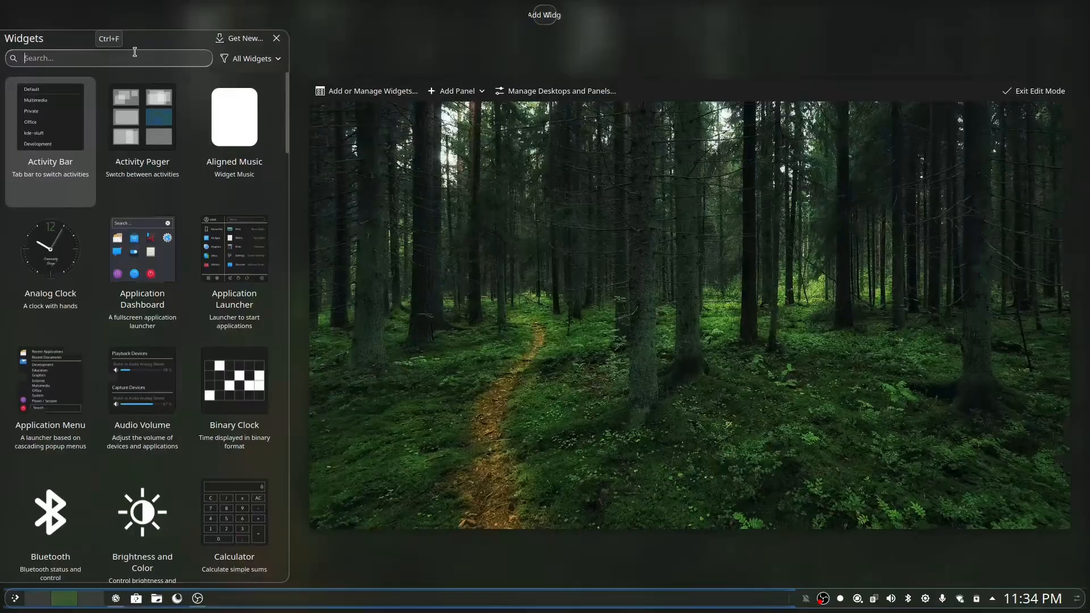
text(win)
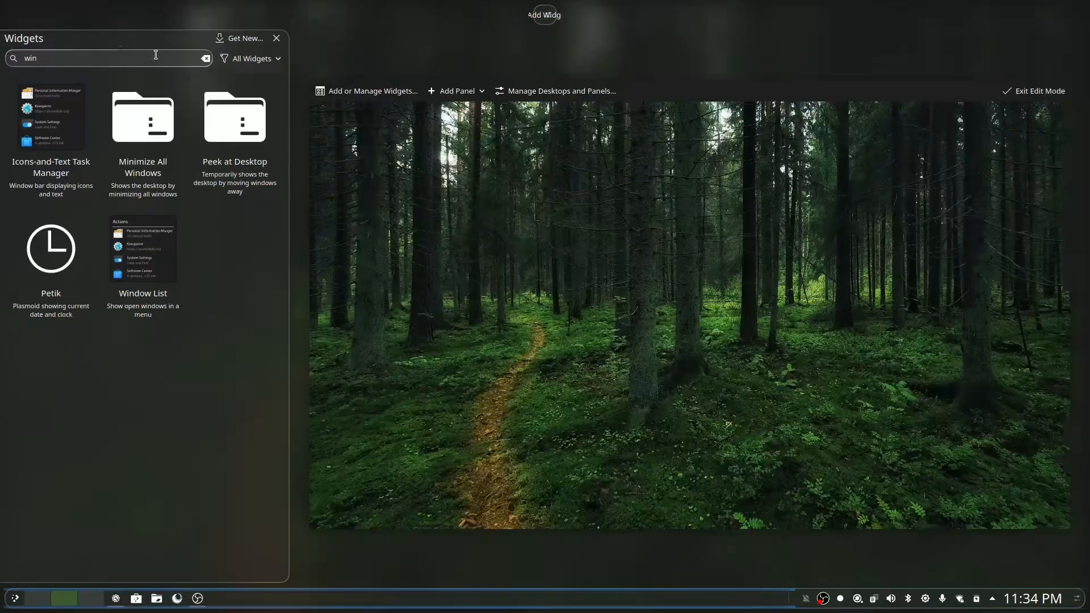
drag(143, 253, 529, 17)
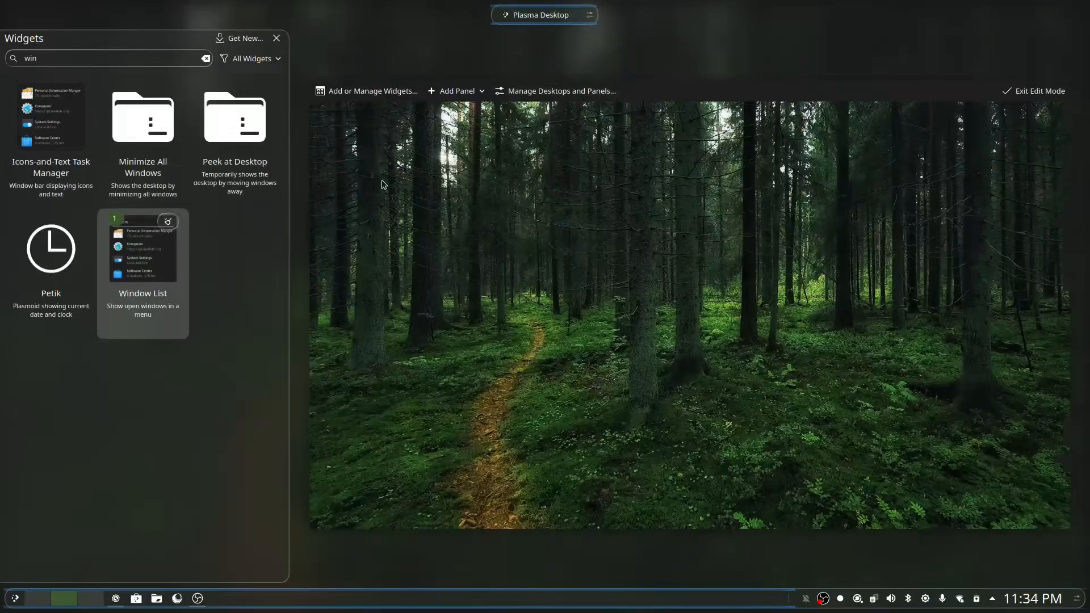
Step: Search the widgets for "glo", place the Global Menu widget after the Window List in the new panel, and leave edit mode
click(205, 59)
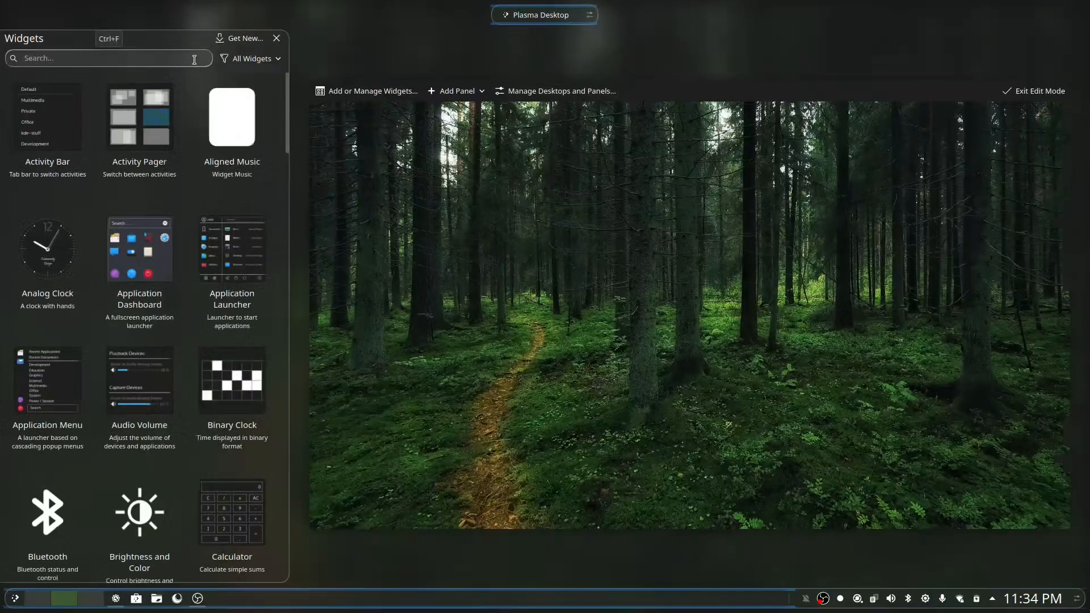
text(glo)
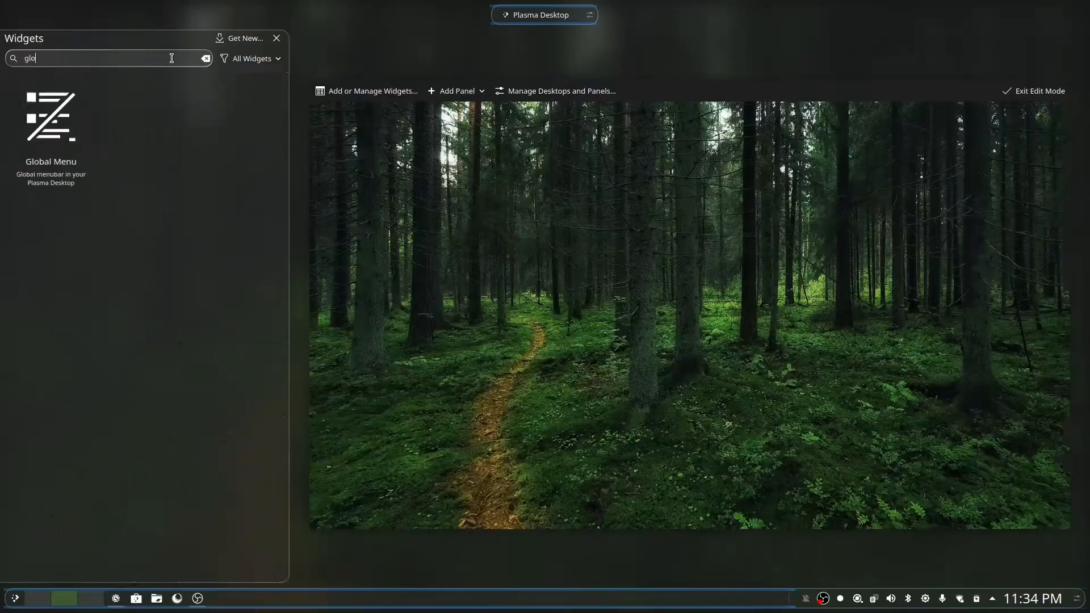
drag(51, 119, 577, 18)
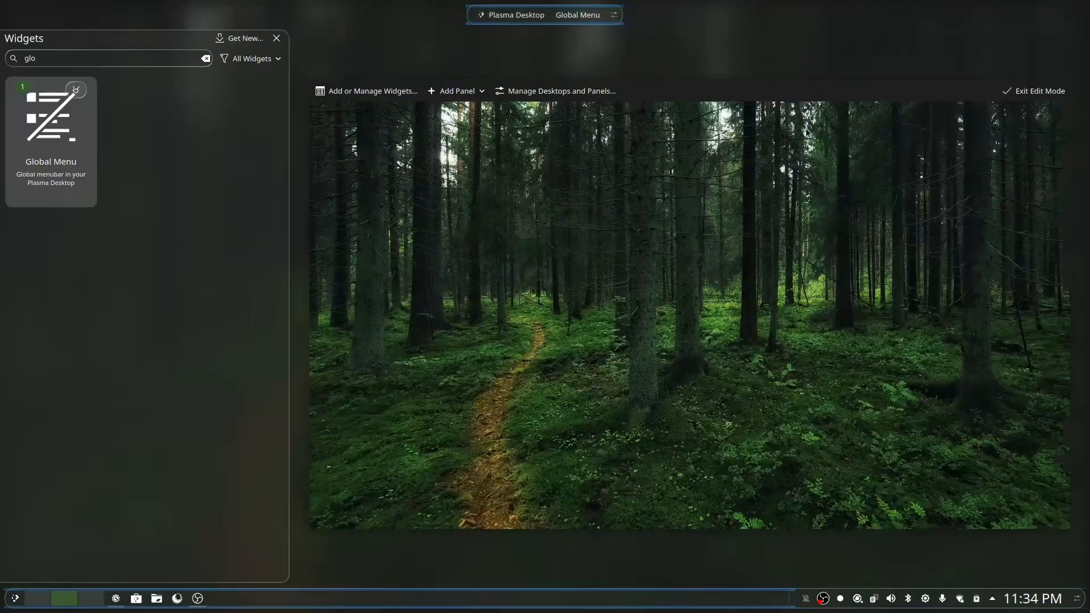
click(1036, 94)
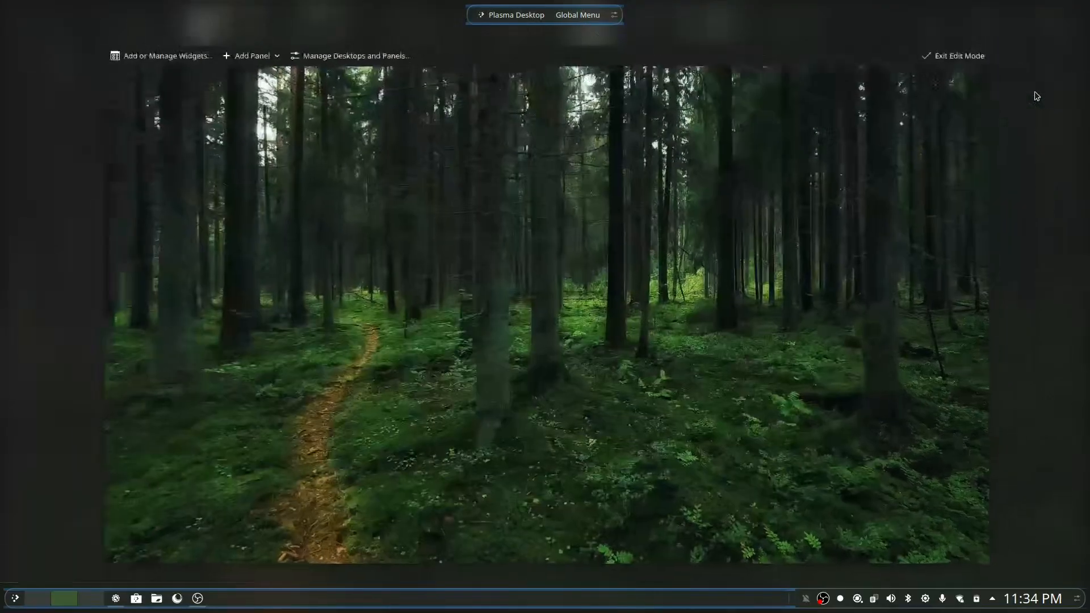
click(975, 56)
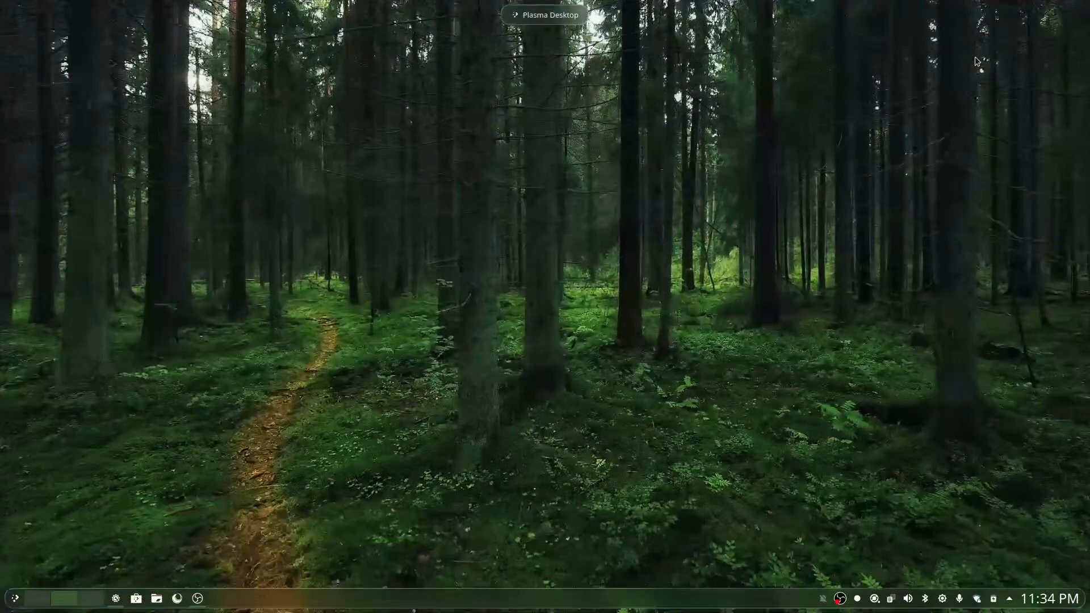
Step: Set the new widget panel's visibility to Dodge windows and leave edit mode
right_click(559, 14)
click(610, 88)
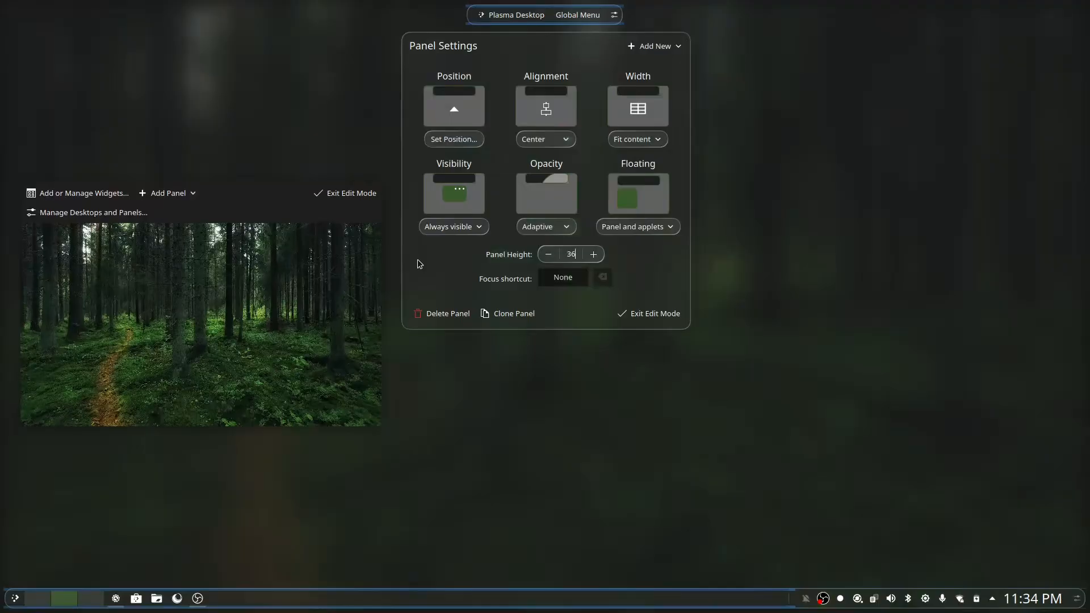
click(456, 230)
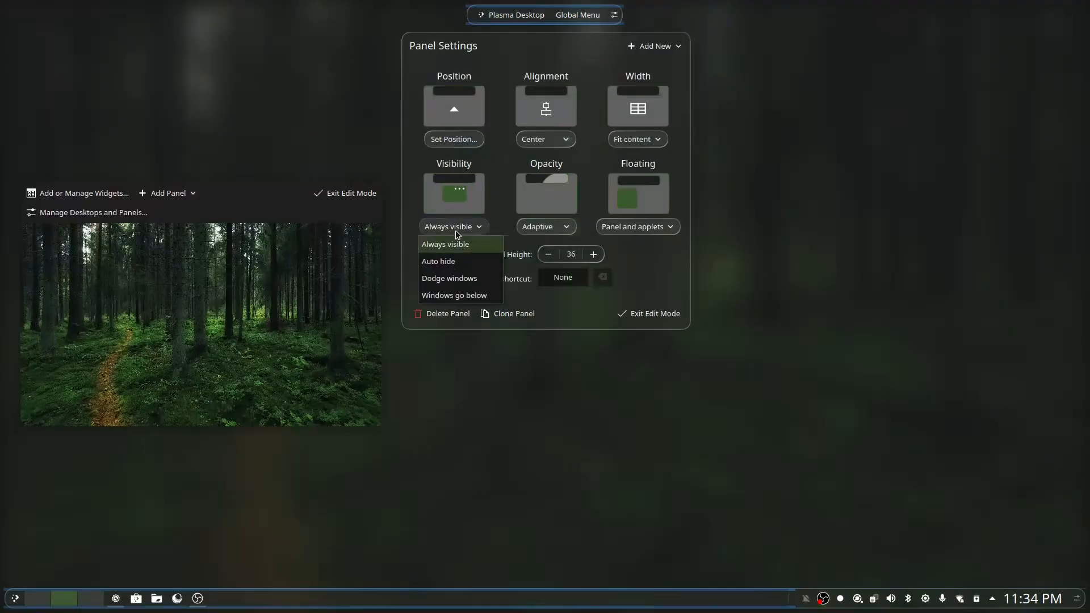
click(458, 280)
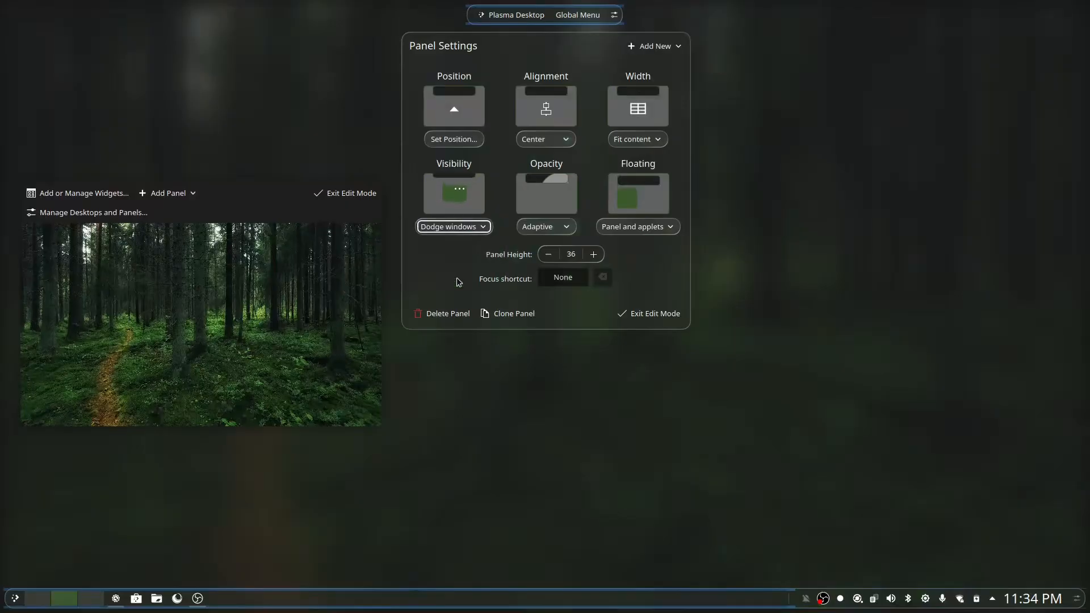
click(664, 316)
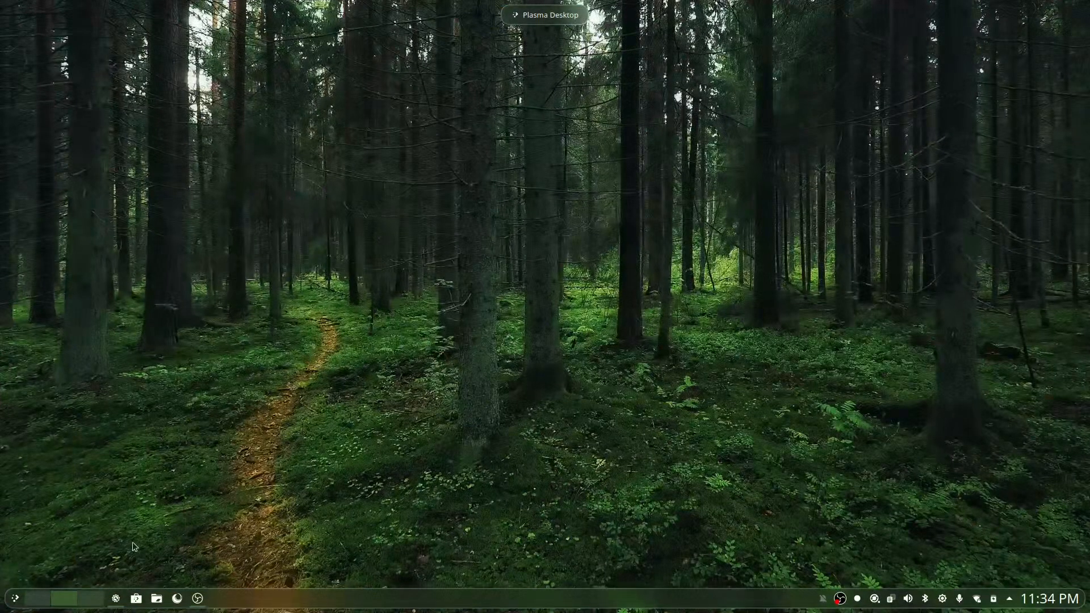
Step: Open the Dolphin file manager to check the Global Menu and the panel's dodging behaviour, and close it
click(156, 598)
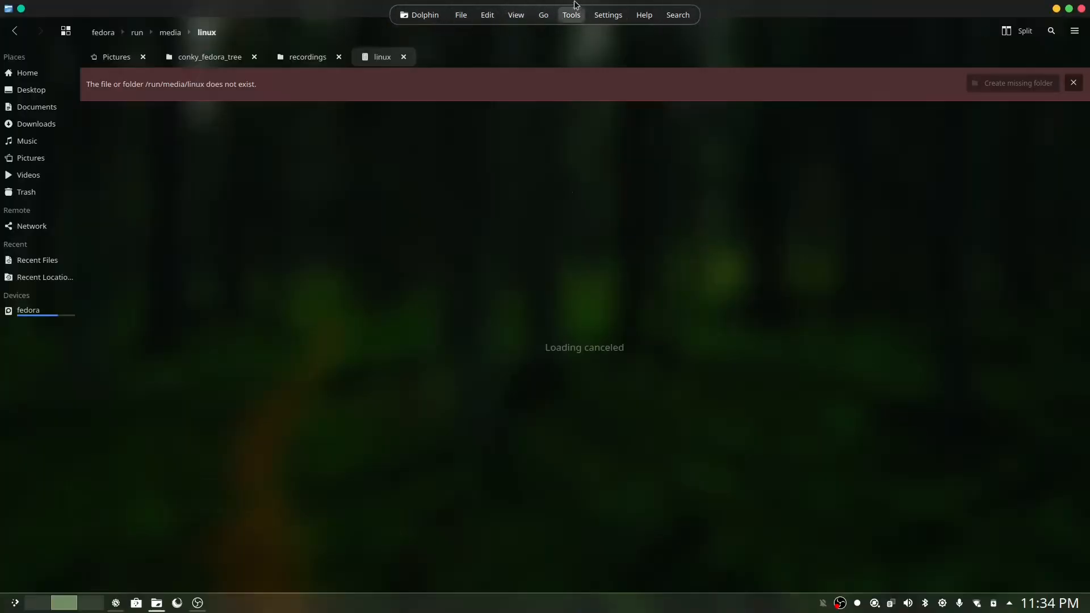
click(608, 15)
click(618, 15)
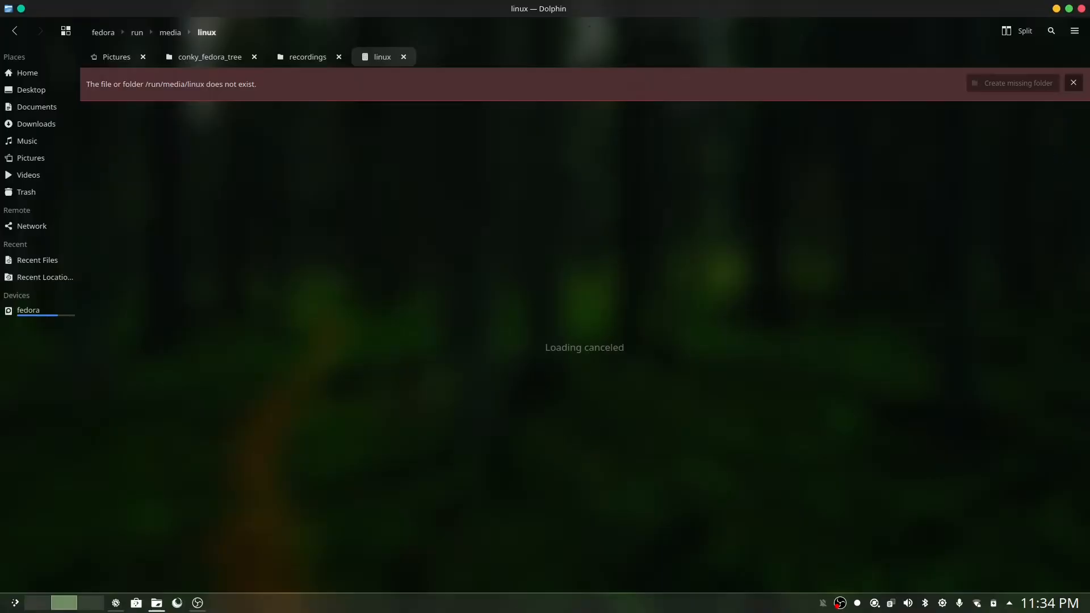
click(1083, 8)
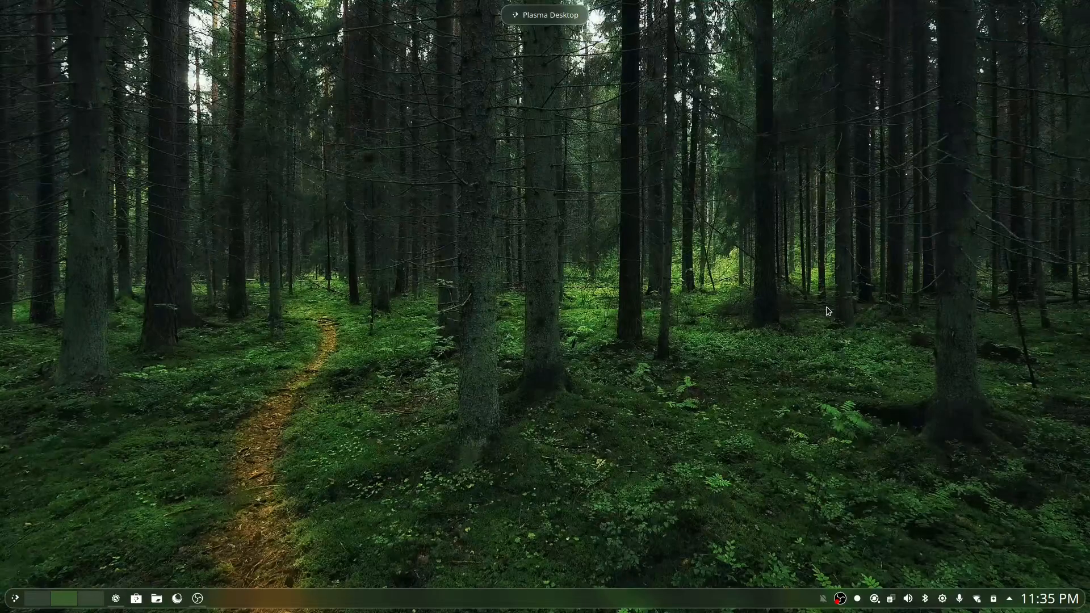
Step: Open the desktop and wallpaper settings and choose Rain as the wallpaper type
key(super)
key(super)
right_click(593, 436)
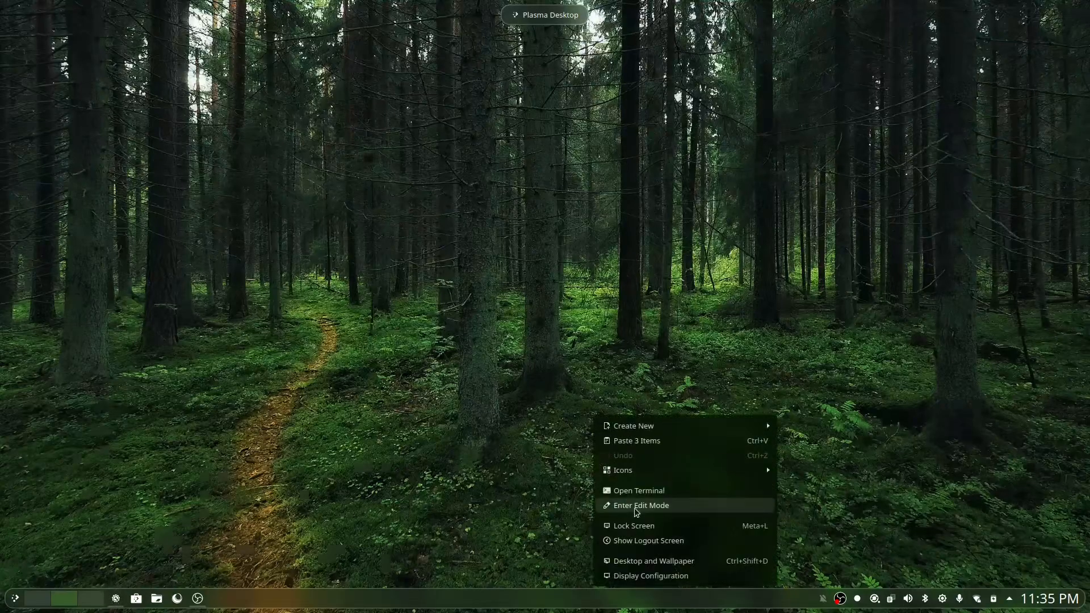
click(665, 562)
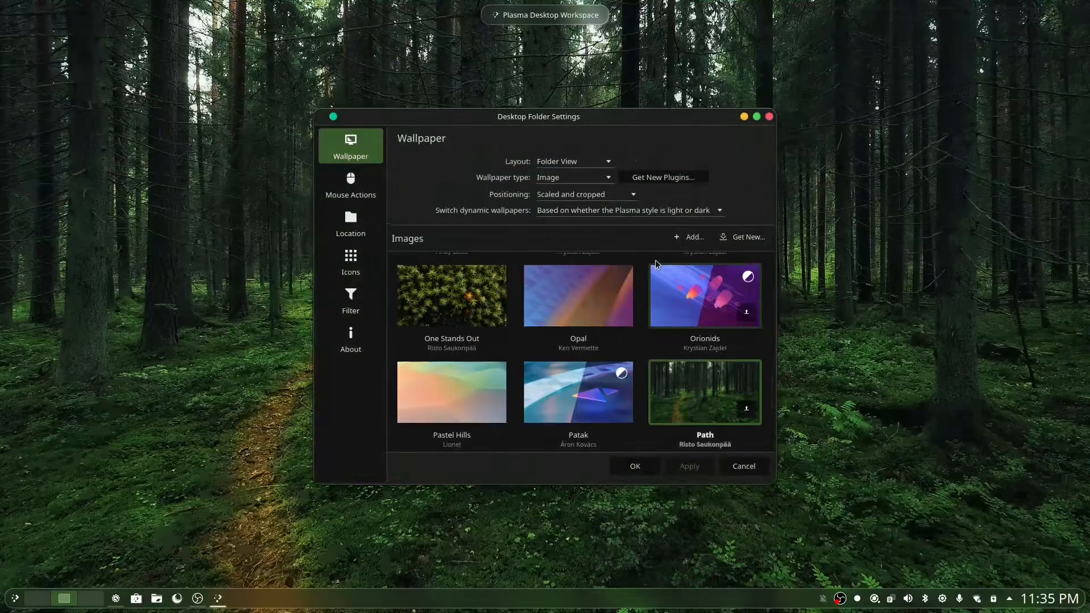
click(598, 182)
click(597, 184)
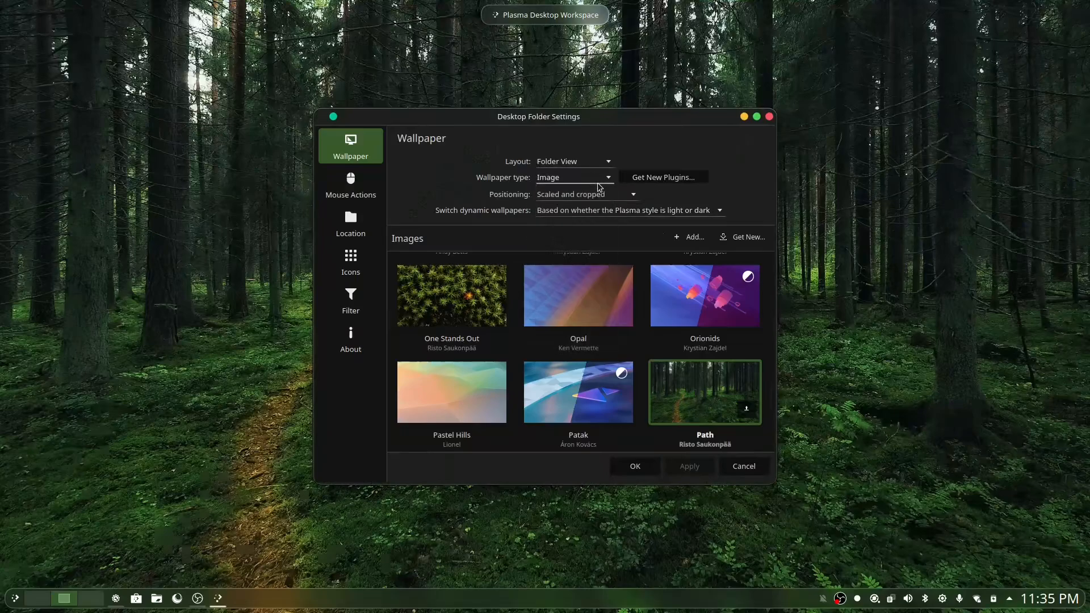
click(599, 186)
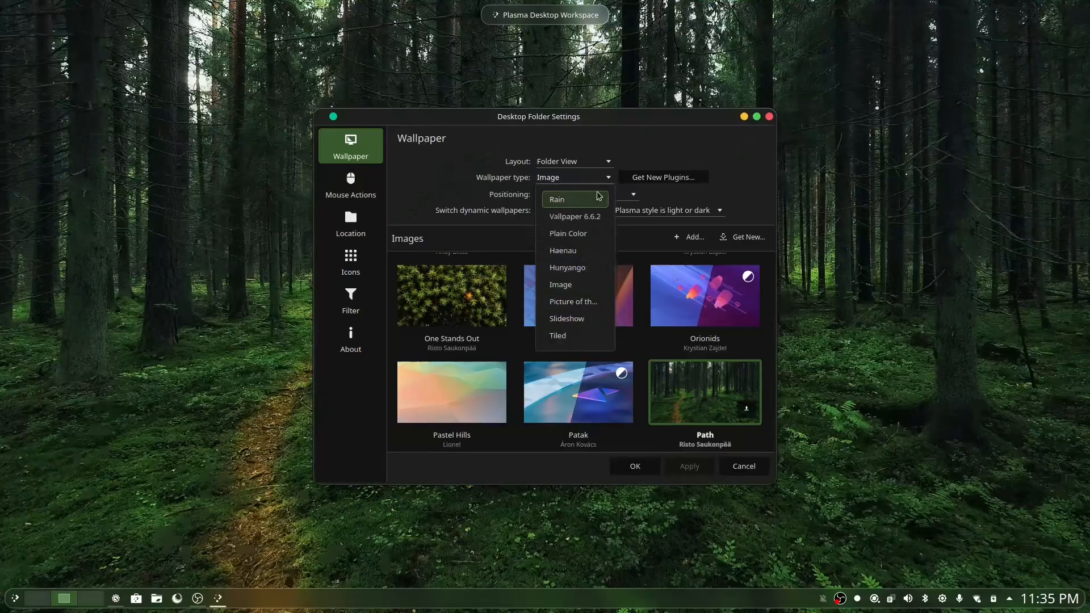
click(567, 205)
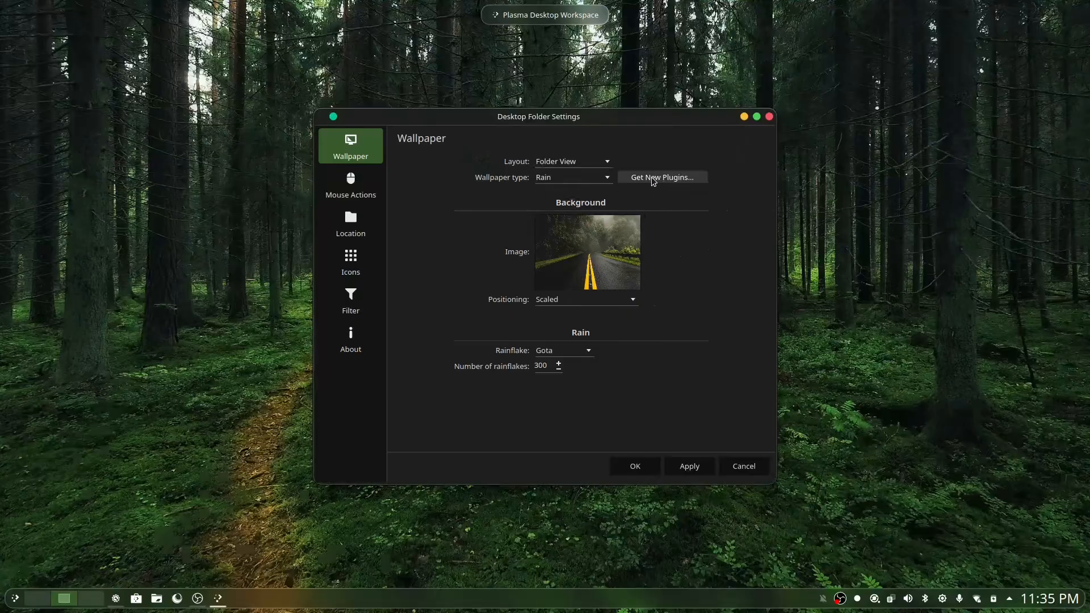
Step: Browse the downloadable wallpaper plugins and close the list without installing any
click(692, 183)
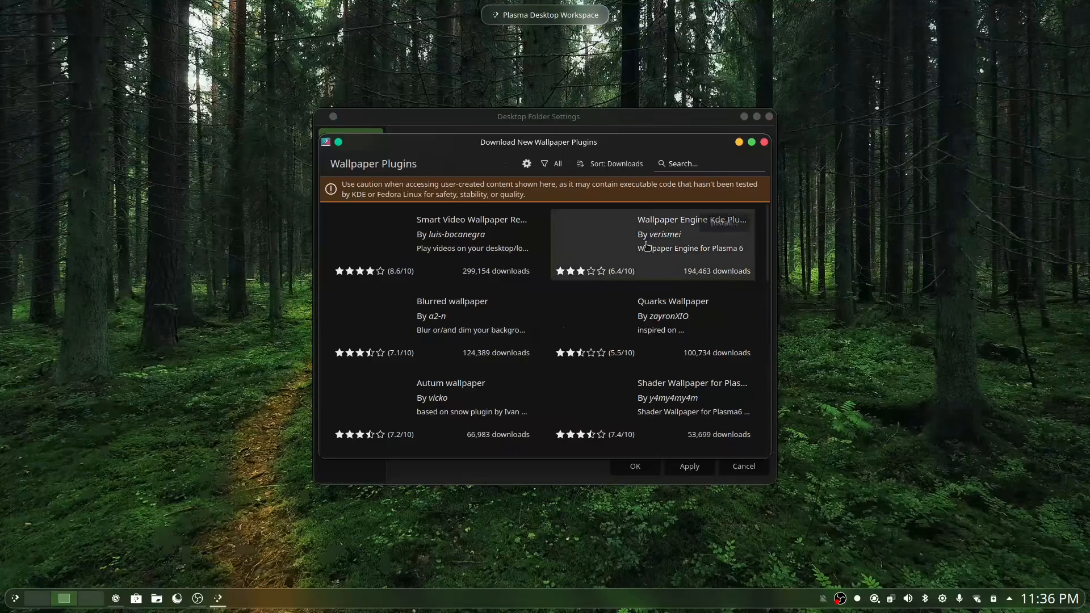
scroll(640, 265, down, 5)
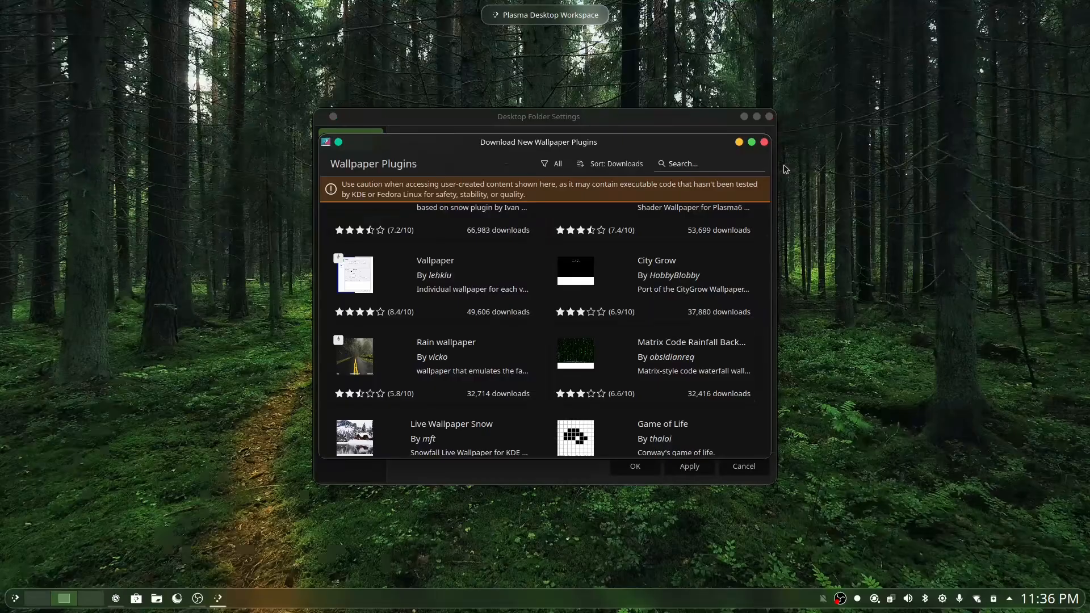
click(764, 142)
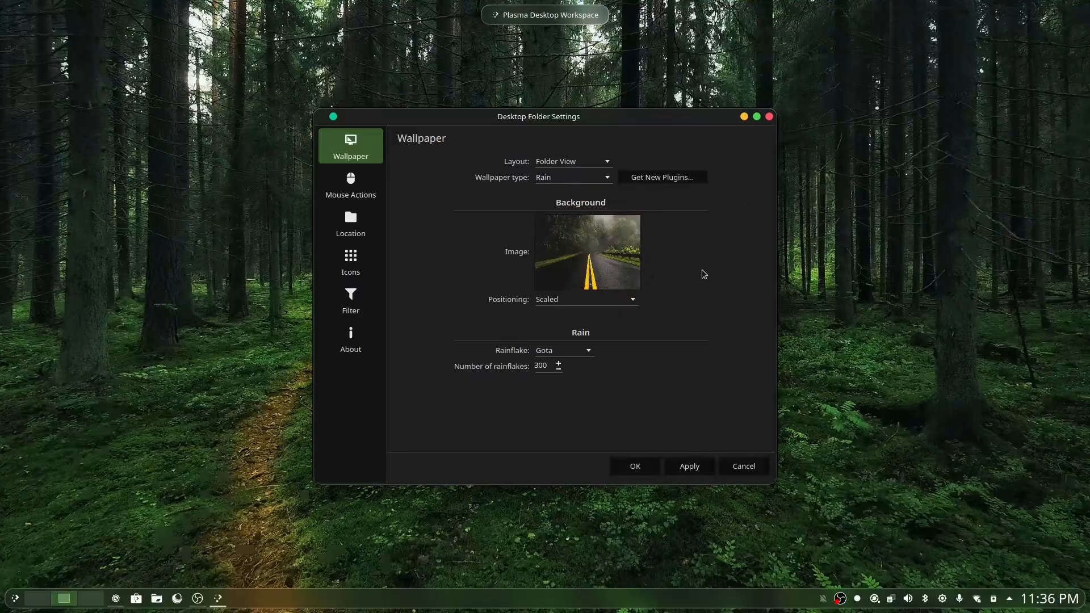
Step: Apply the Rain wallpaper to the desktop and close its settings
click(699, 467)
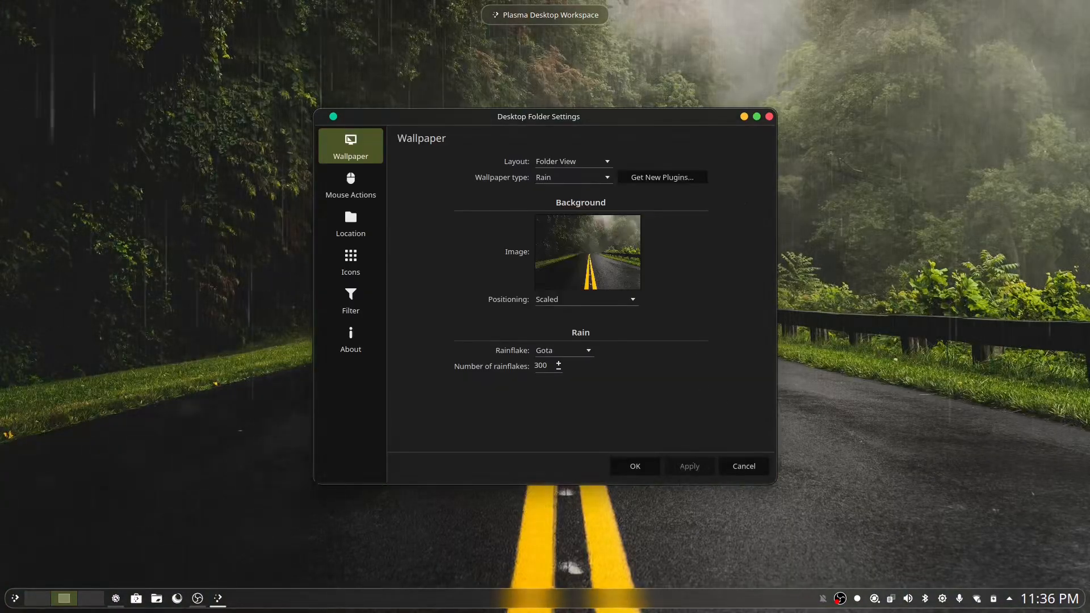
click(646, 466)
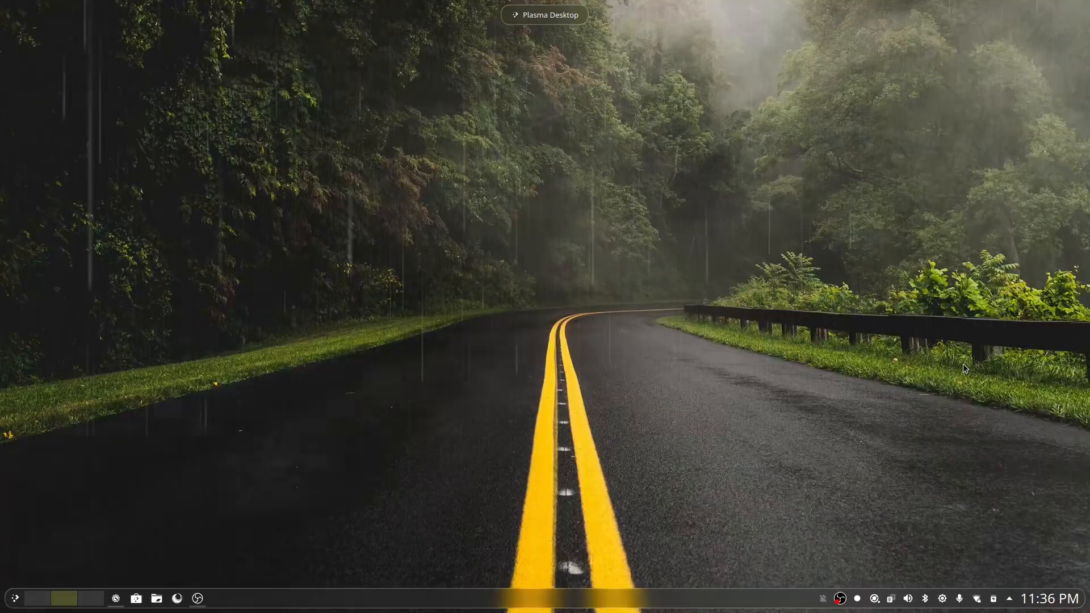
Step: Check the rain wallpaper on the adjacent virtual desktop and behind the Dolphin file manager, and close Dolphin
key(ctrl+super+Right)
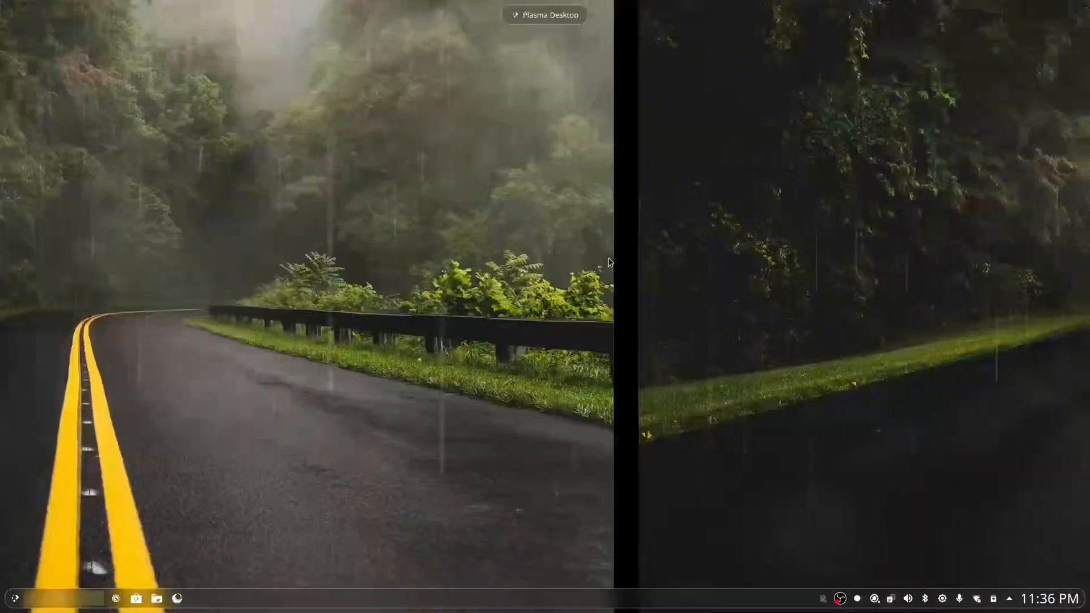
key(ctrl+super+Left)
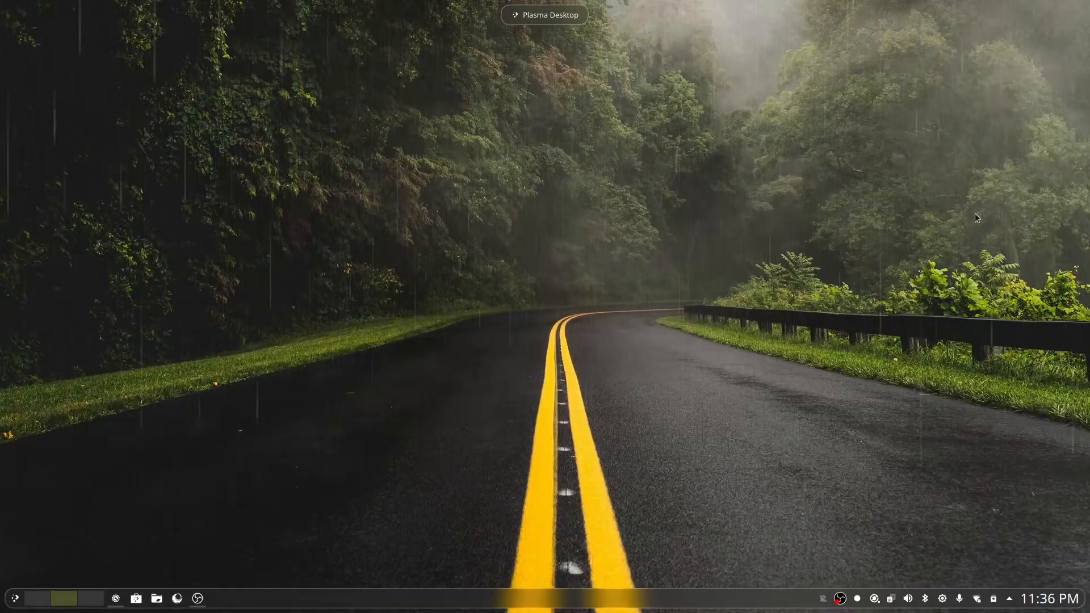
click(158, 599)
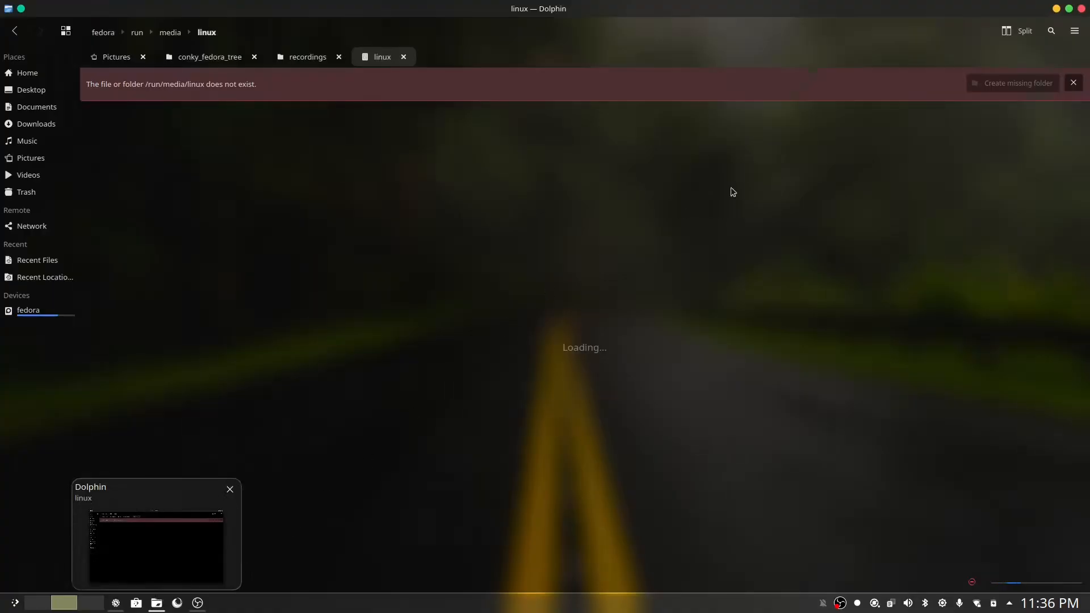
click(1080, 9)
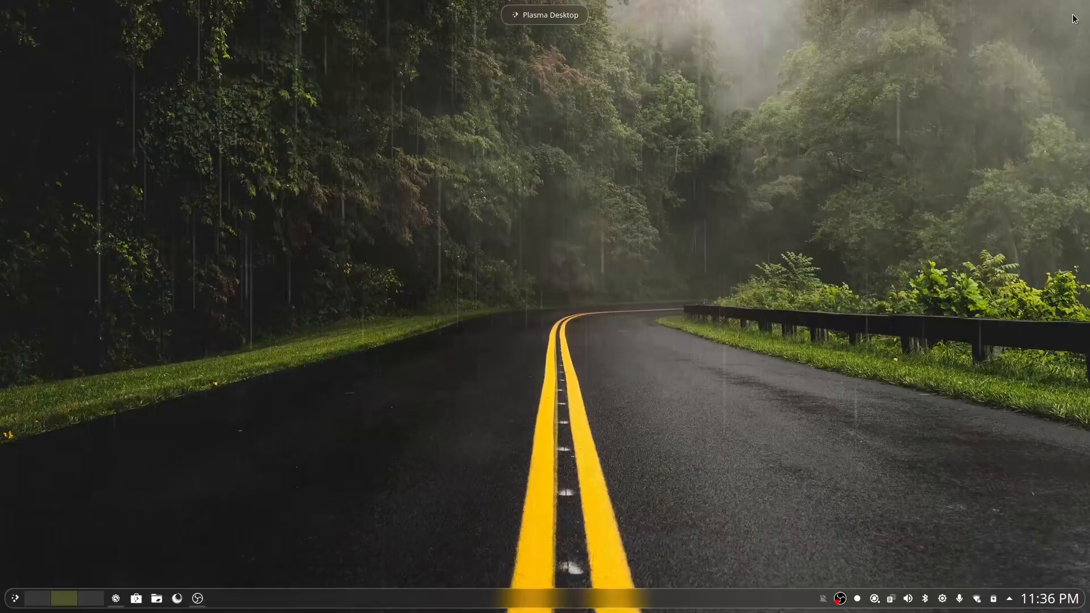